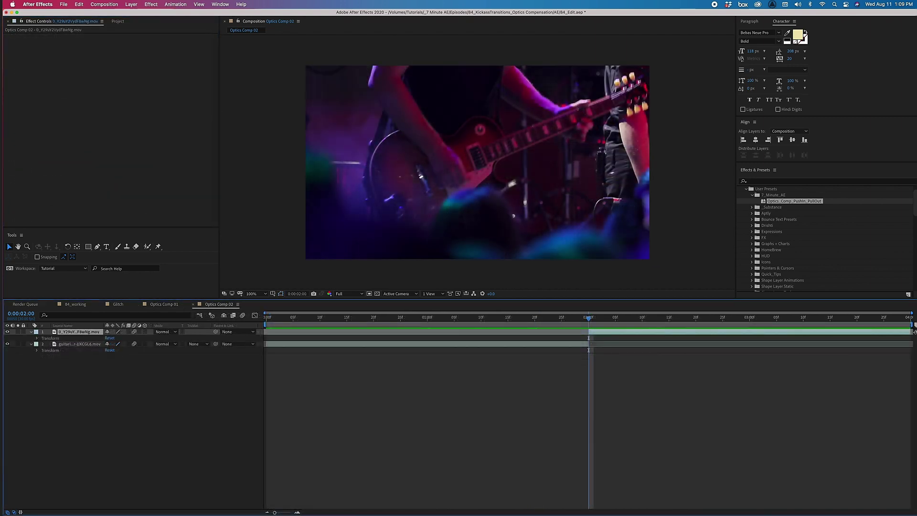
Select all layers in the Optics Comp 02 composition.
key("super+a")
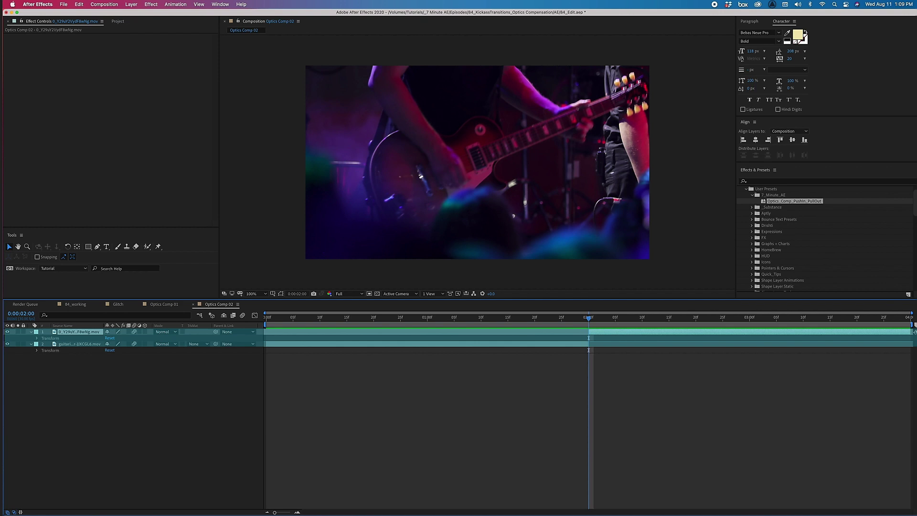
Deselect all layers and add a new adjustment layer to Optics Comp 02.
key("super+shift+a")
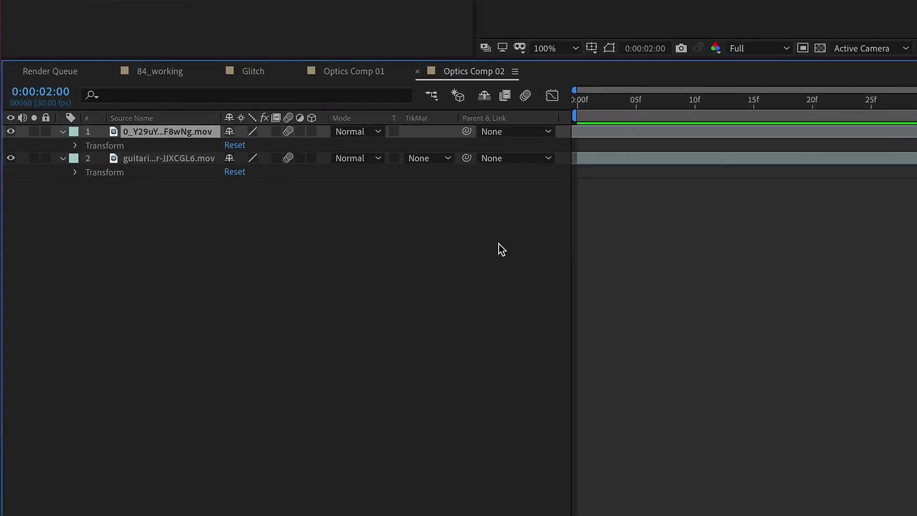
right_click(443, 244)
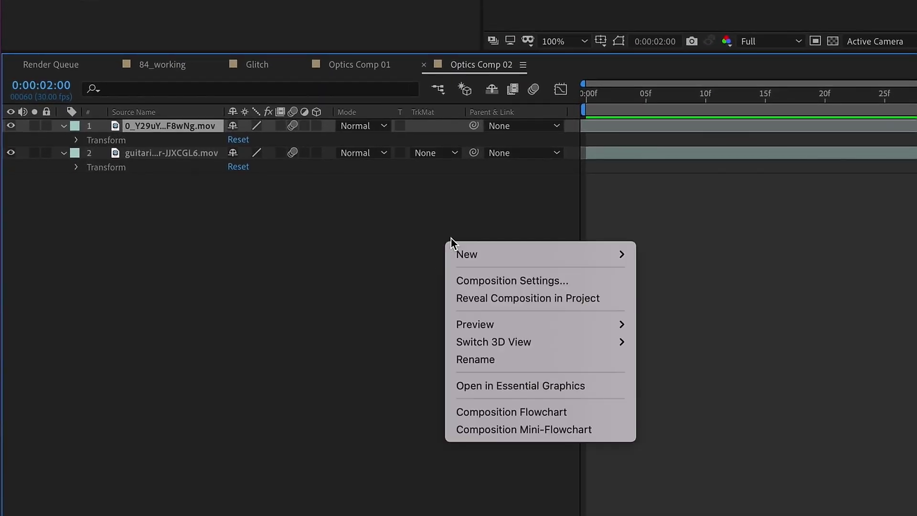
mouse_move(467, 255)
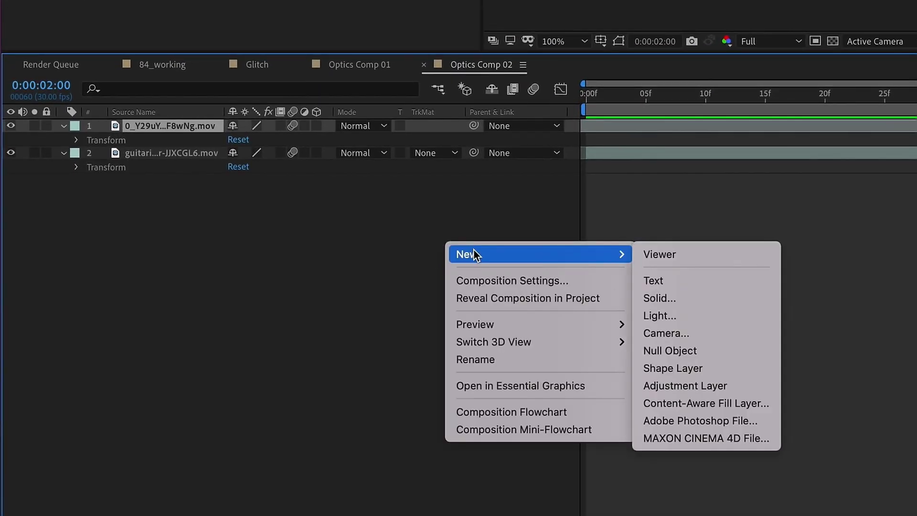
left_click(675, 386)
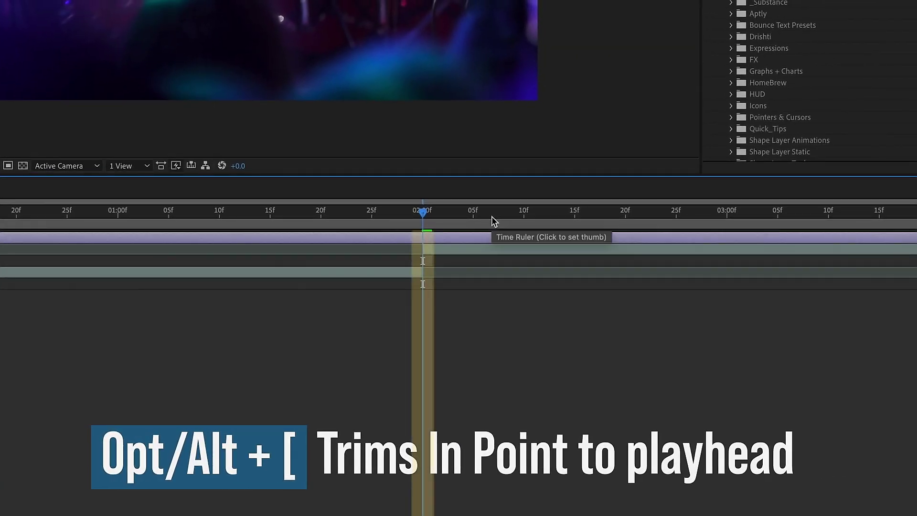
Trim the adjustment layer to 02:00–03:00, then slide it to start near 01:20.
key("alt+bracketleft")
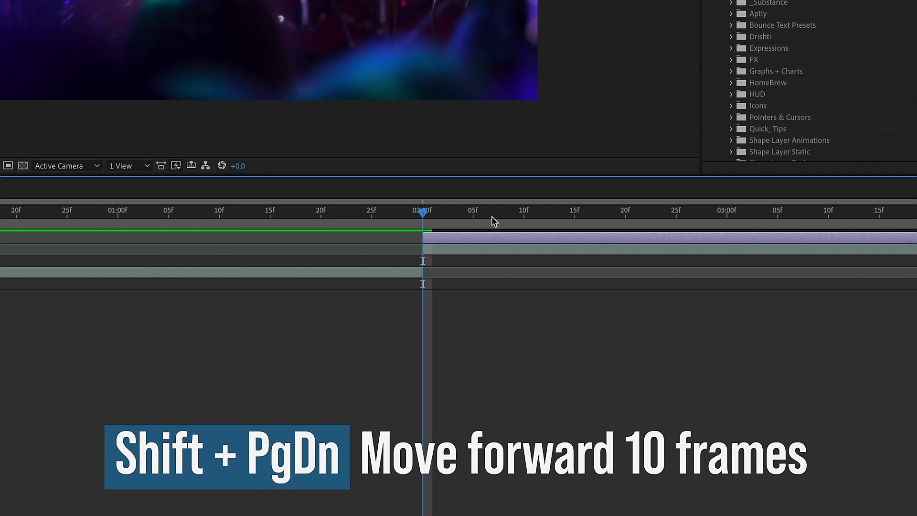
key("shift+Page_Down")
key("shift+Page_Down")
key("shift+Page_Down")
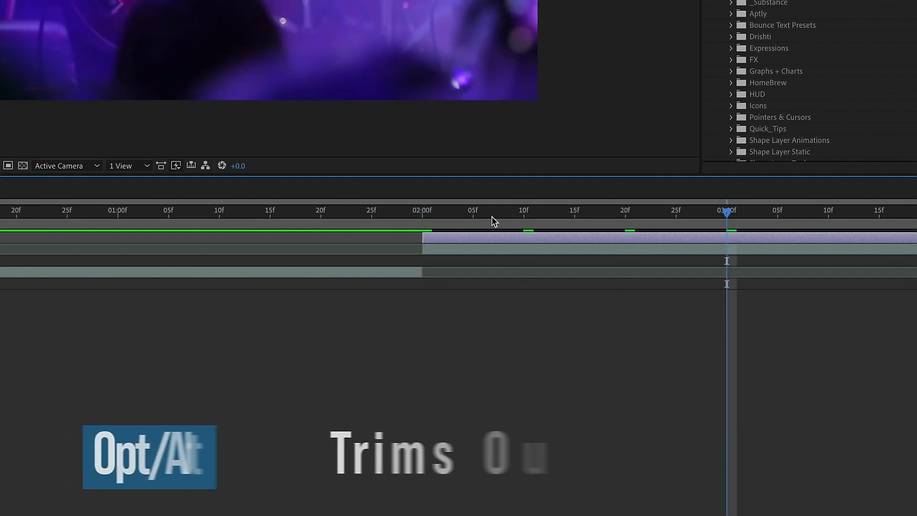
key("alt+bracketright")
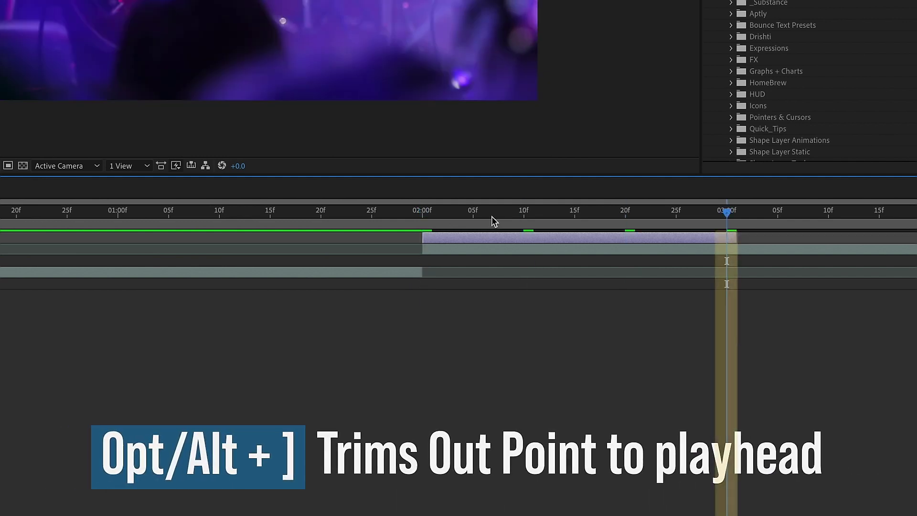
left_click(422, 214)
left_click_drag(494, 240, 403, 243)
left_click_drag(321, 210, 423, 218)
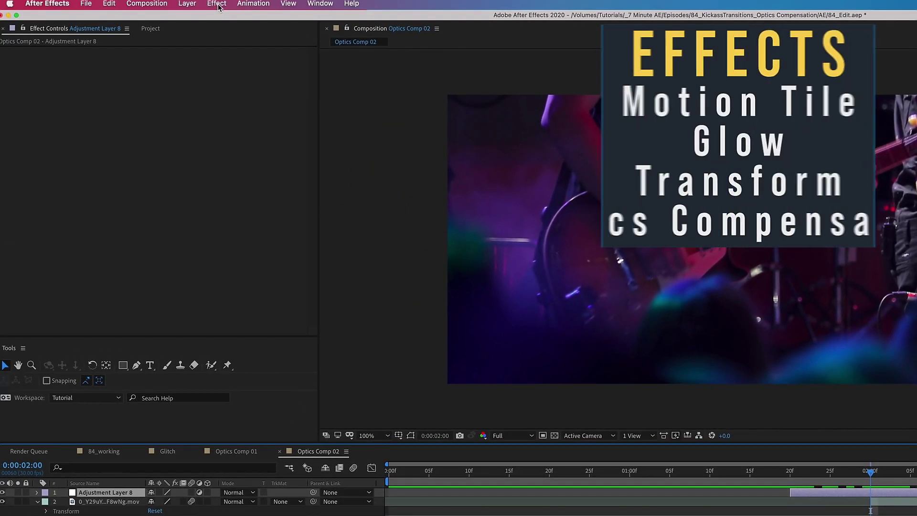
Apply the Stylize effects Motion Tile and Glow to the adjustment layer.
left_click(210, 5)
mouse_move(251, 440)
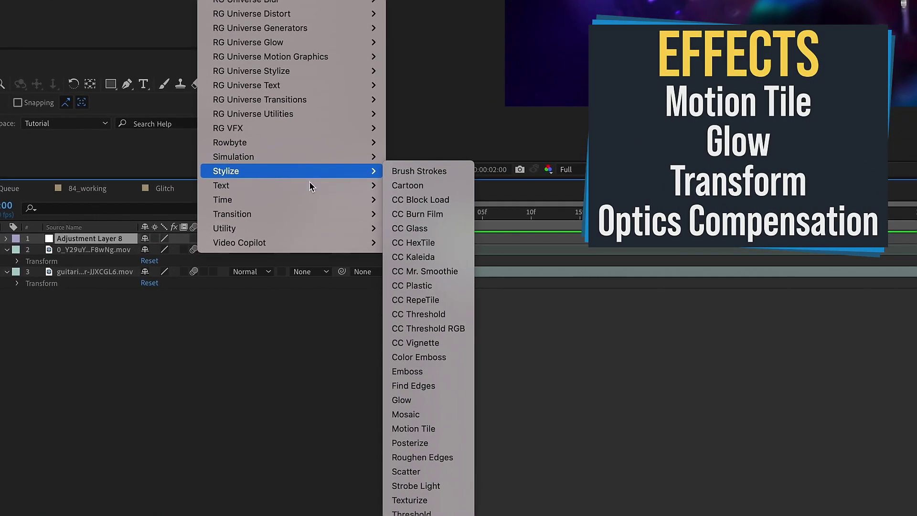
left_click(443, 443)
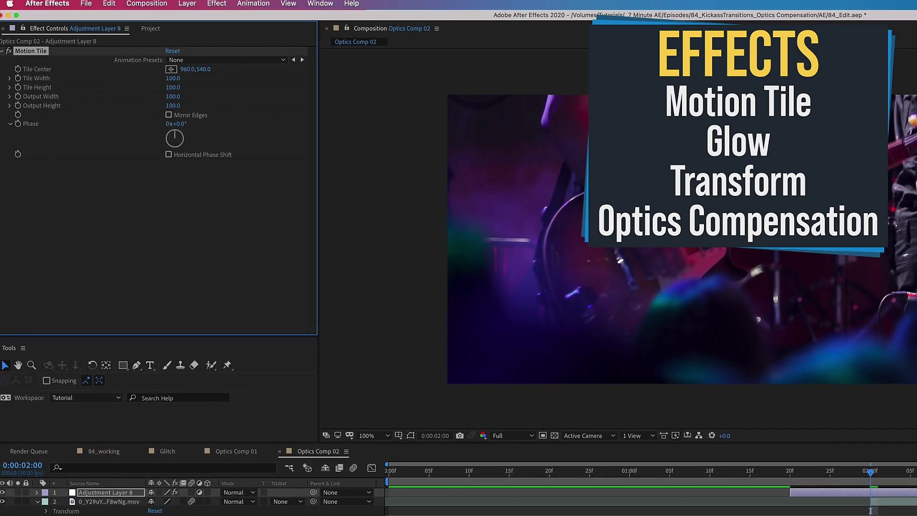
left_click(210, 4)
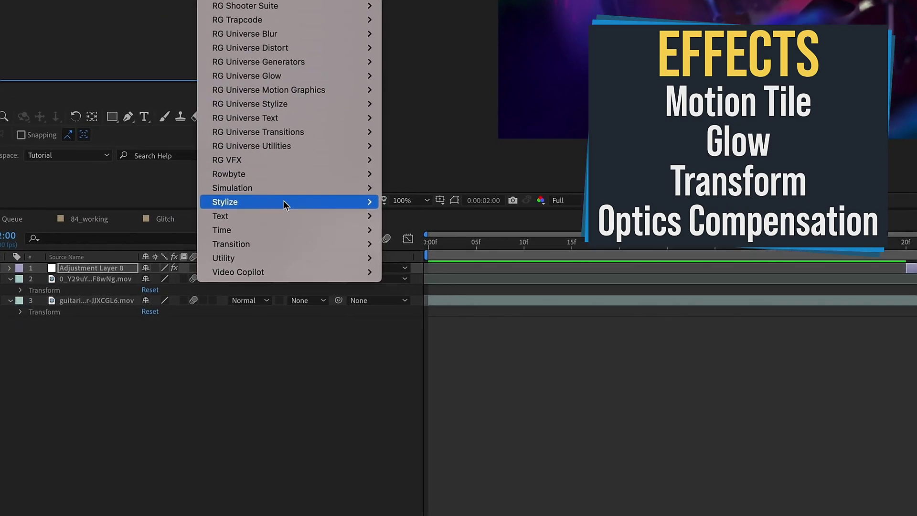
mouse_move(285, 203)
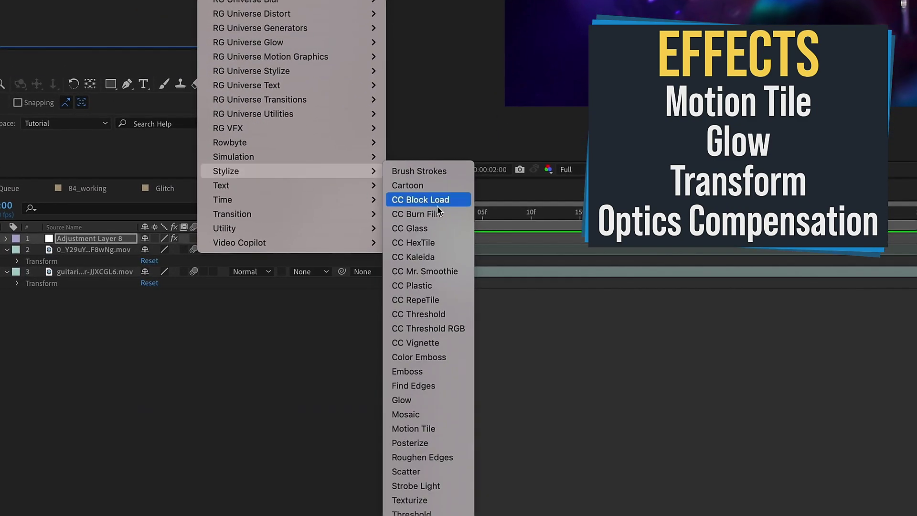
left_click(411, 400)
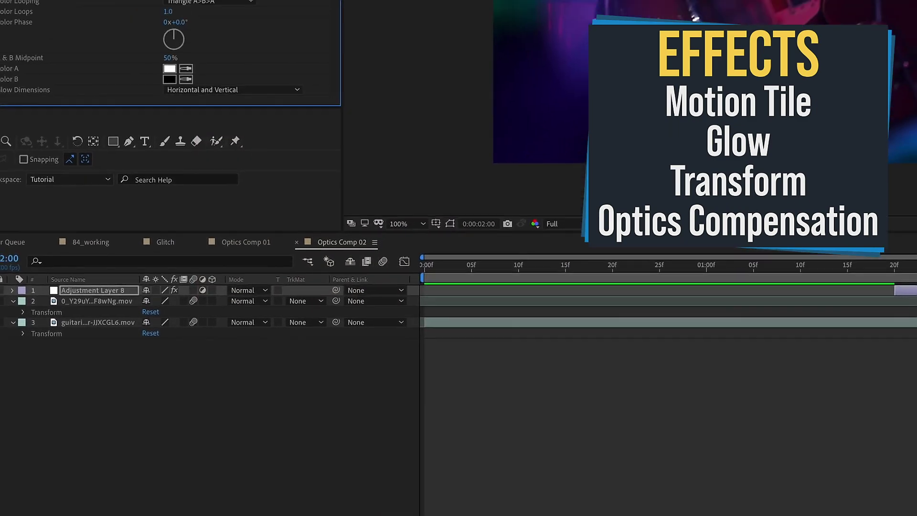
Apply the Distort effects Transform and Optics Compensation to the adjustment layer.
left_click(215, 4)
mouse_move(251, 142)
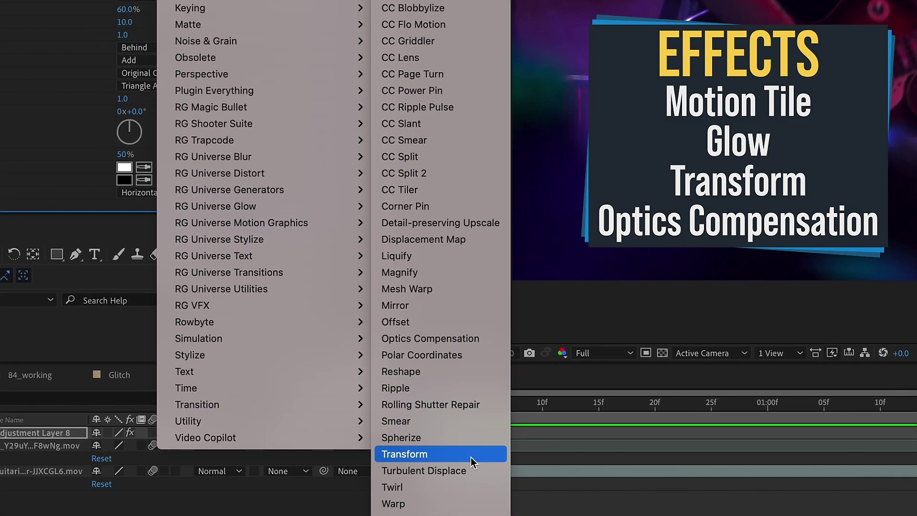
left_click(430, 507)
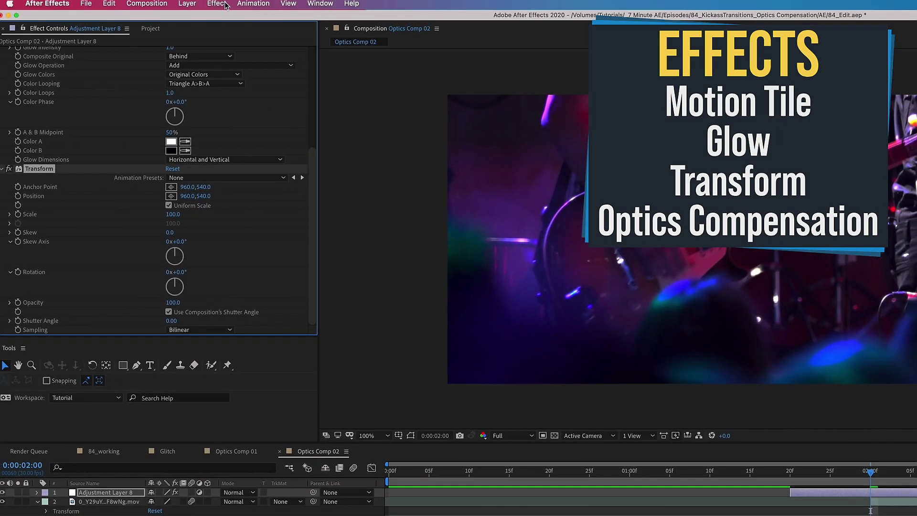
left_click(226, 6)
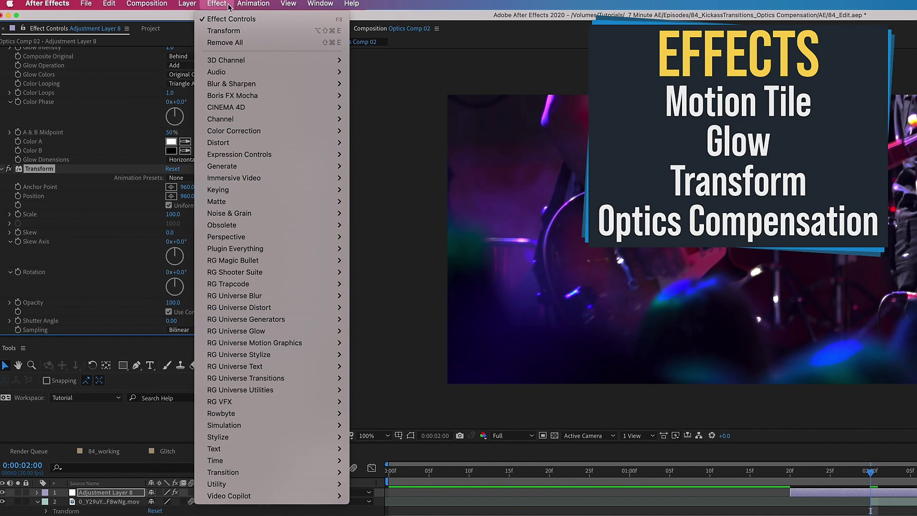
mouse_move(239, 145)
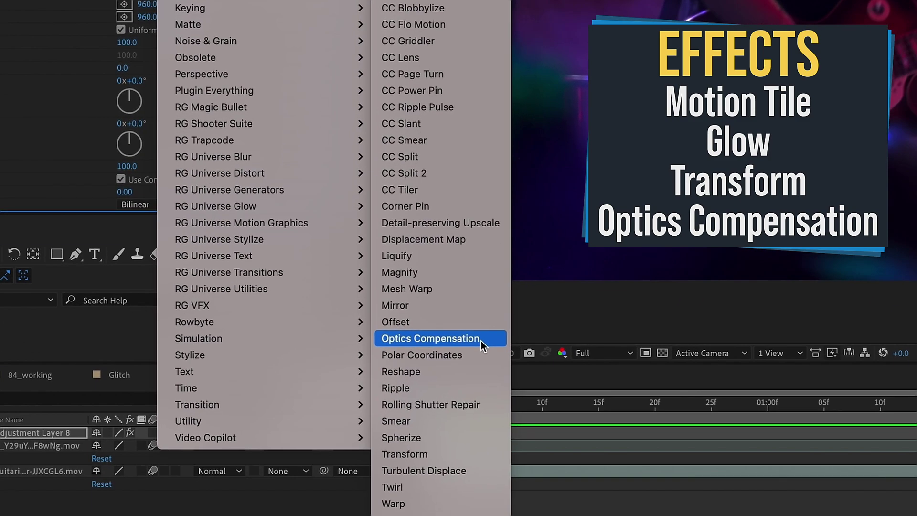
left_click(423, 425)
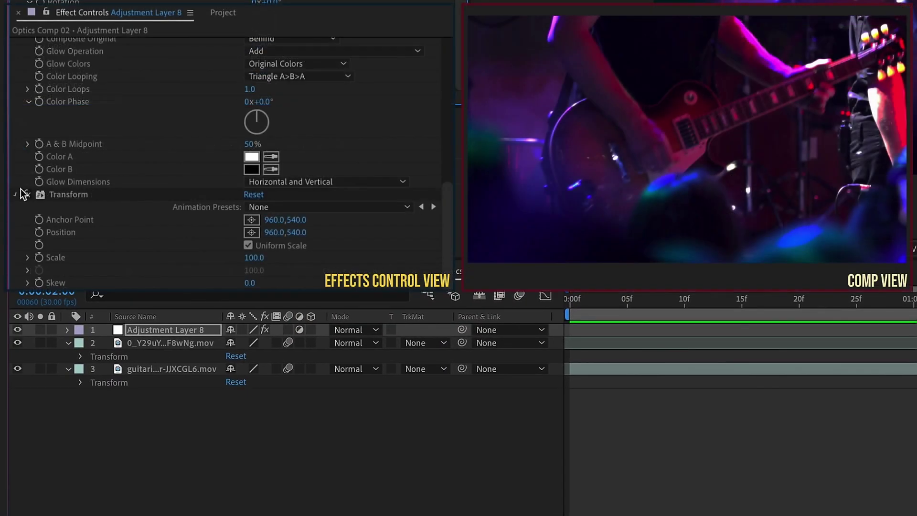
Set Motion Tile to mirrored edges with output width and height of 150.
left_click(17, 200)
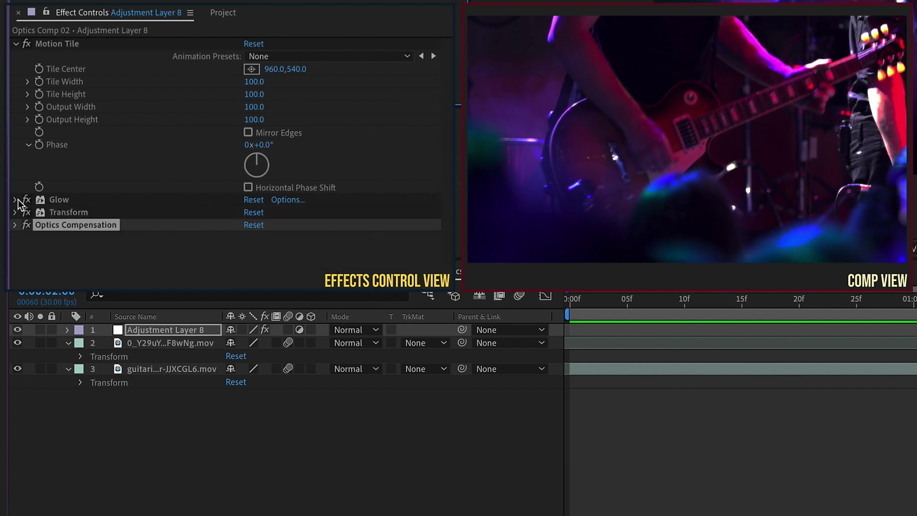
left_click(58, 44)
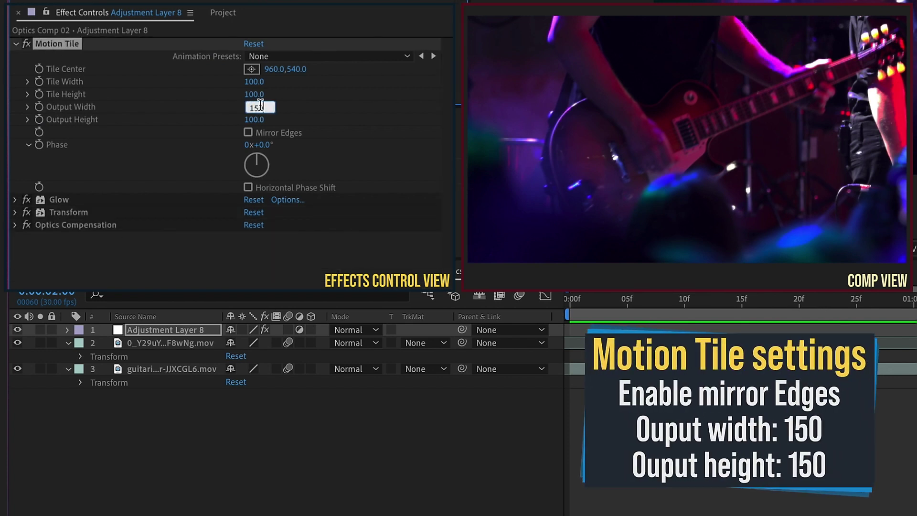
key("Return")
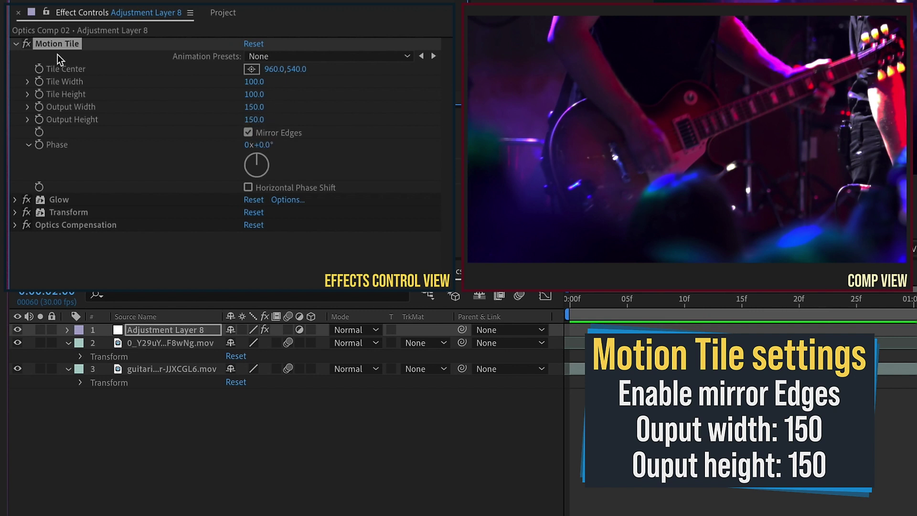
left_click(18, 44)
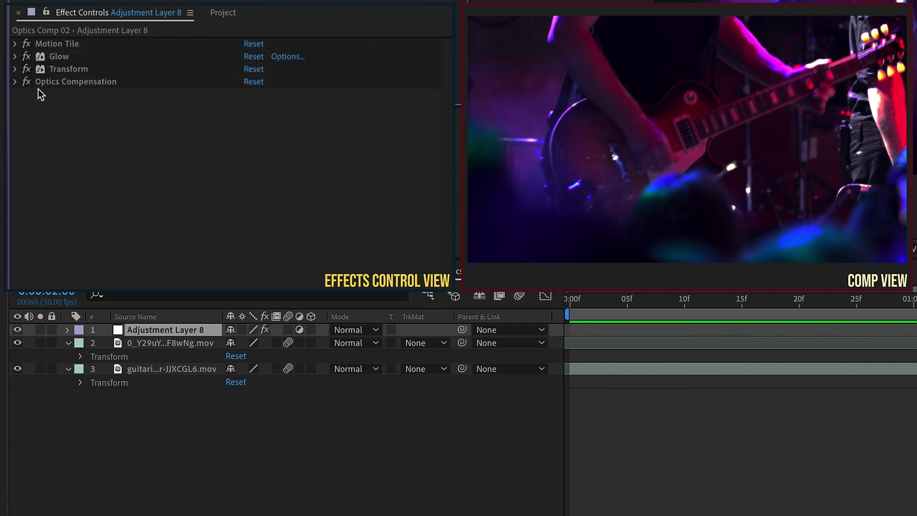
Set Glow Threshold to 0% and Intensity to 0.2, toggling Glow off and on to compare.
left_click(15, 56)
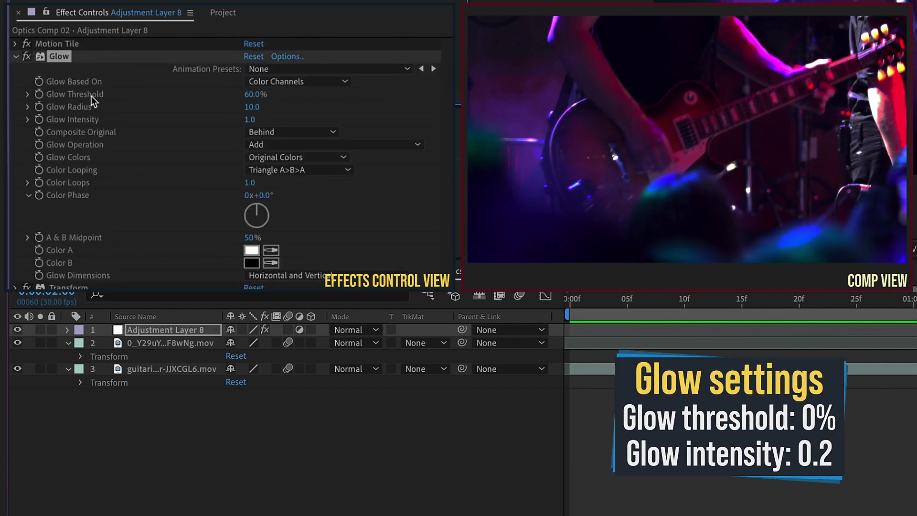
left_click(251, 95)
type("0")
key("Return")
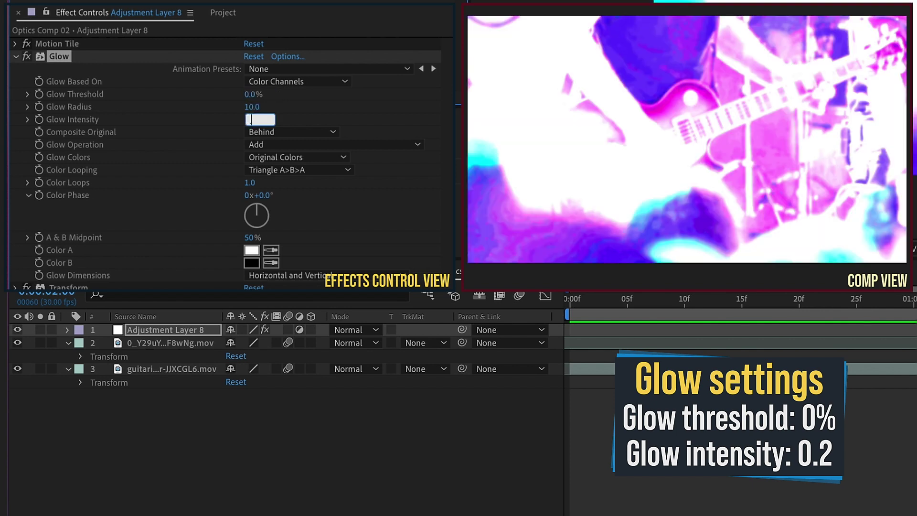
left_click(27, 56)
left_click(27, 56)
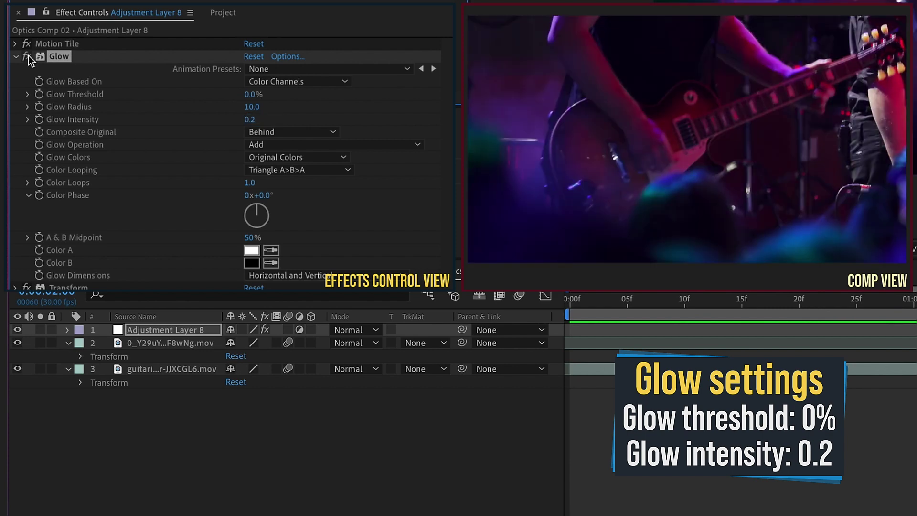
left_click(28, 56)
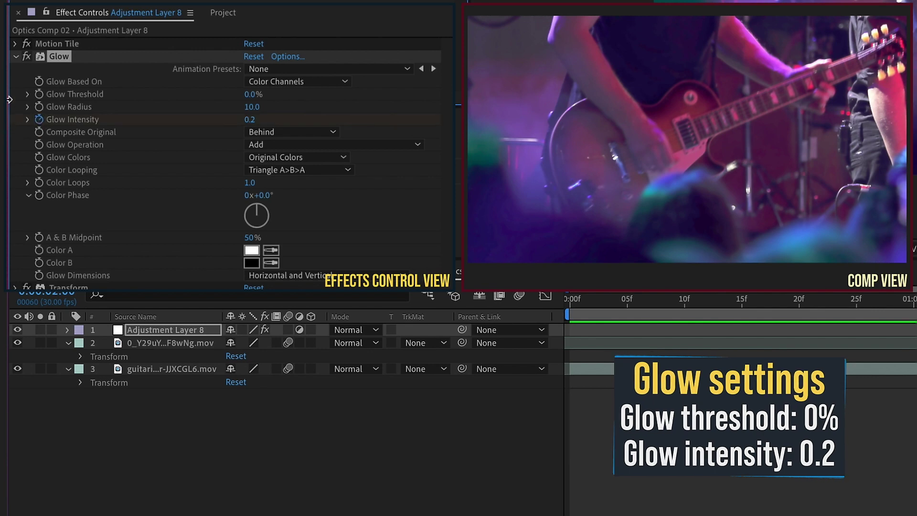
left_click(15, 56)
Keyframe the Transform effect's Scale at 250 at 02:00.
left_click(70, 70)
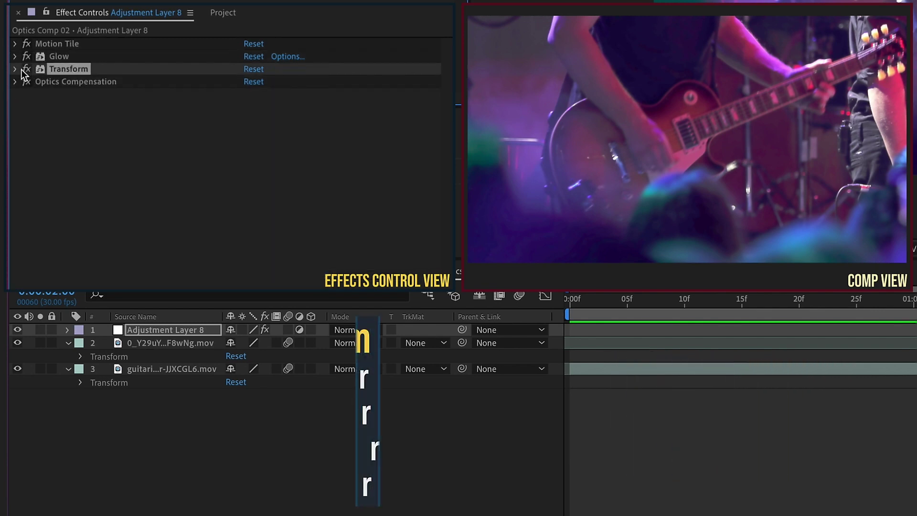
left_click(15, 69)
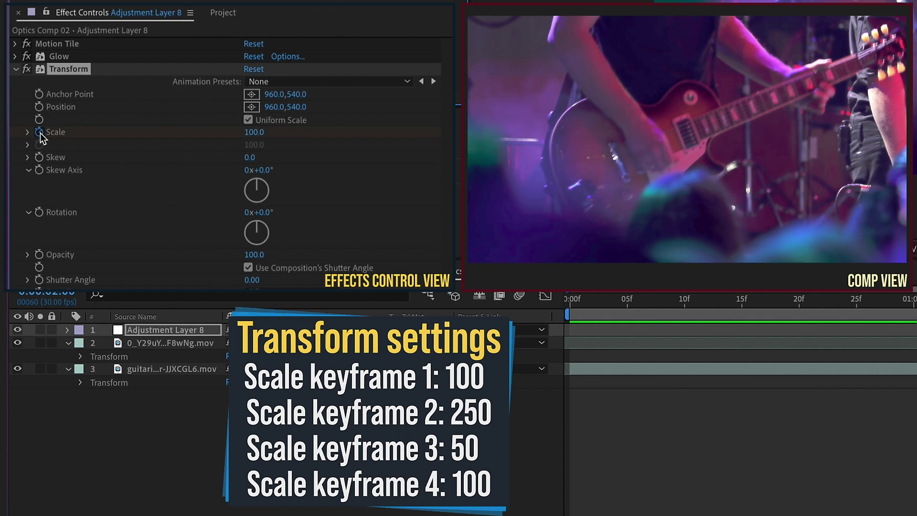
left_click(254, 132)
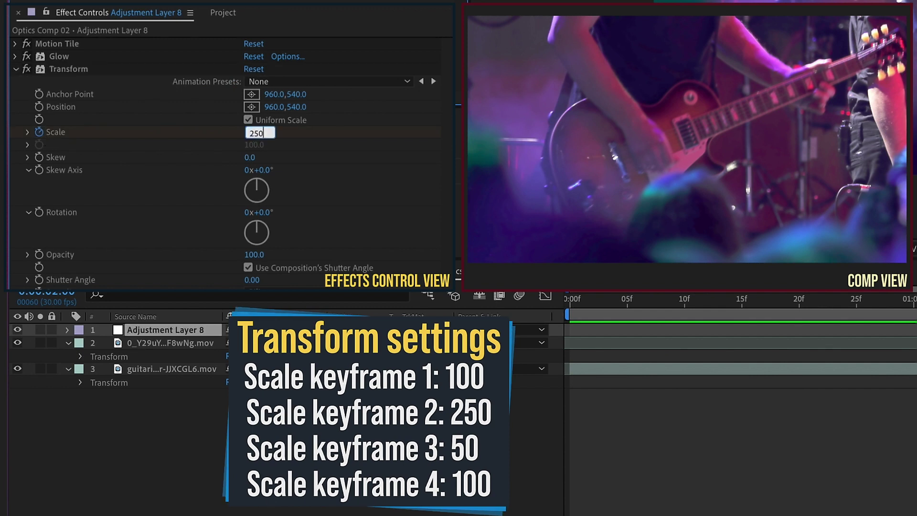
type("250")
key("Return")
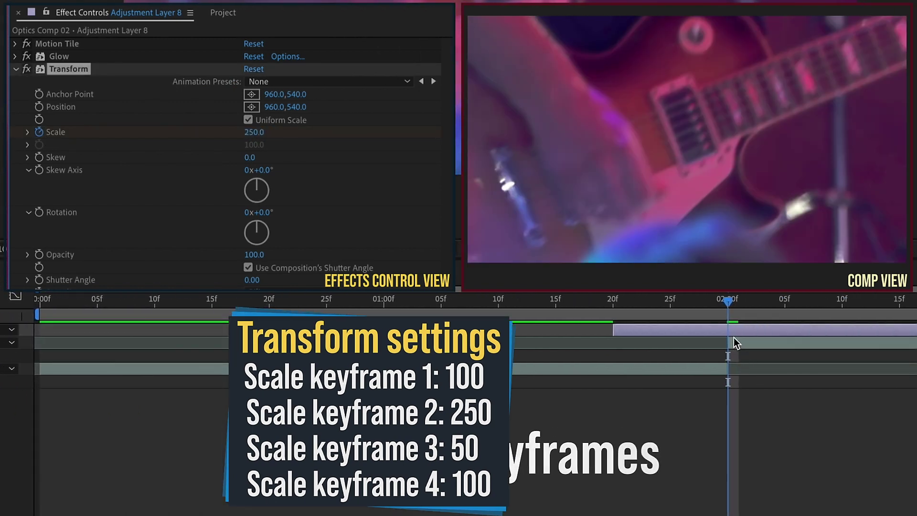
left_click(729, 328)
key("u")
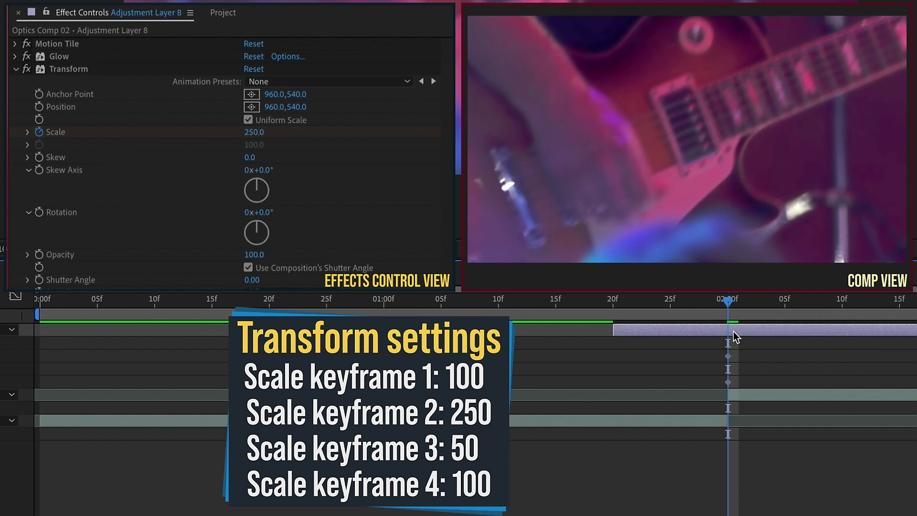
Add a Scale keyframe of 50 one frame later, then return to 02:00.
left_click_drag(732, 301, 739, 301)
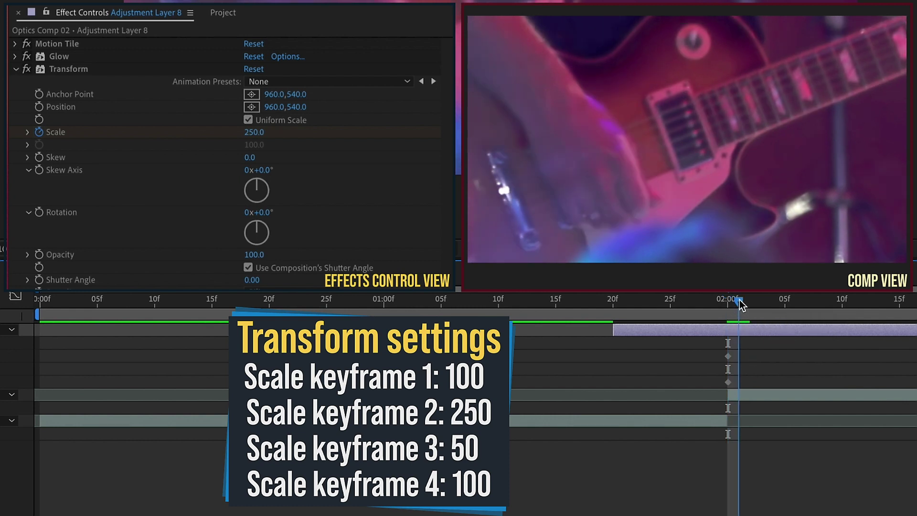
left_click(251, 133)
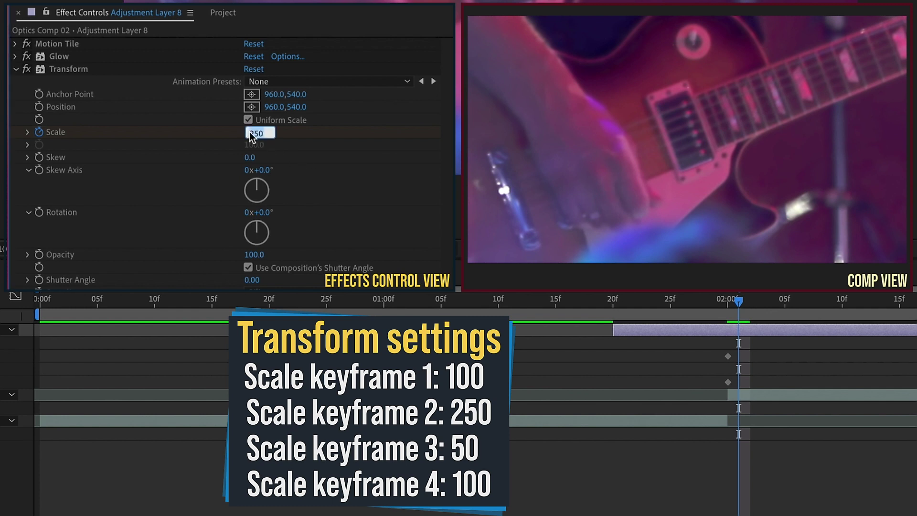
key("Return")
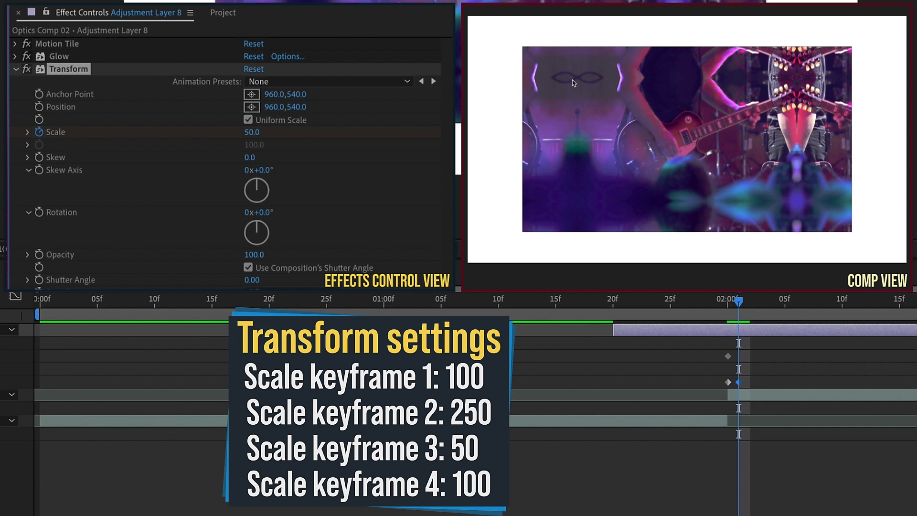
left_click(726, 305)
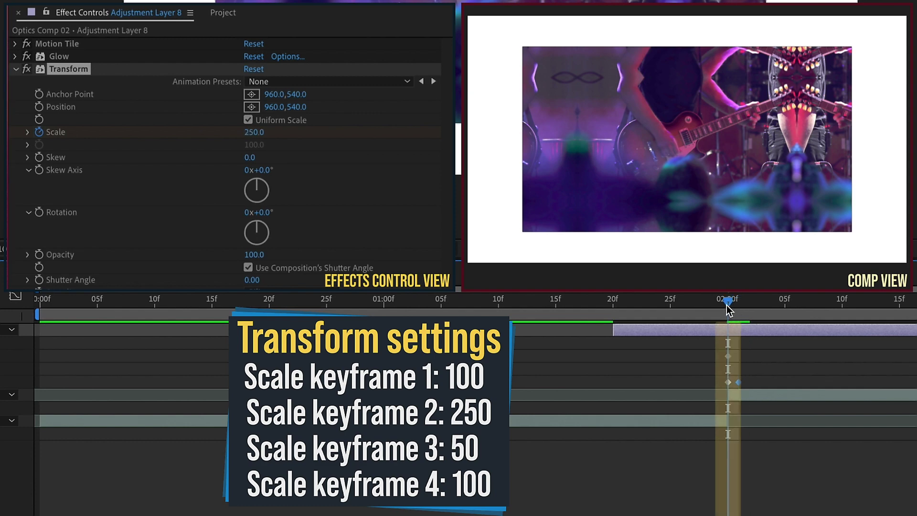
Set Optics Compensation Field Of View to 150 with Reverse Lens Distortion, checking frames near 02:00.
left_click(15, 70)
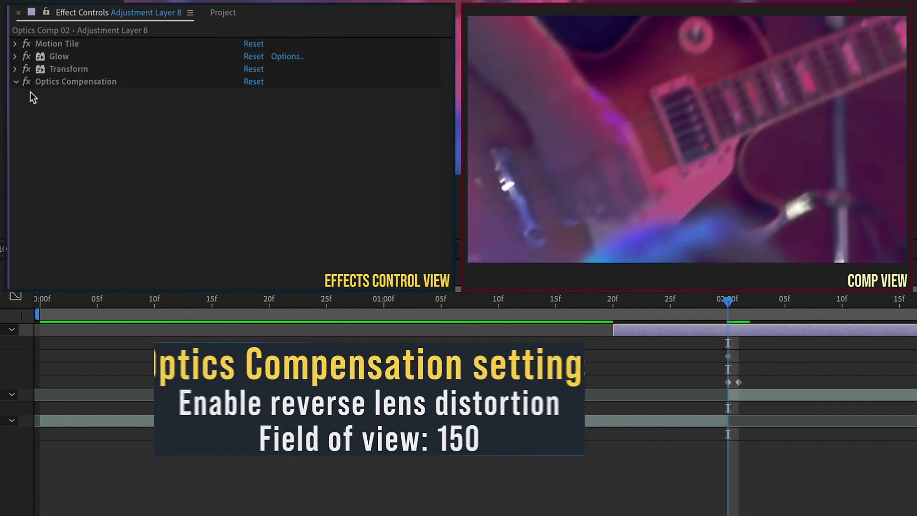
left_click(250, 108)
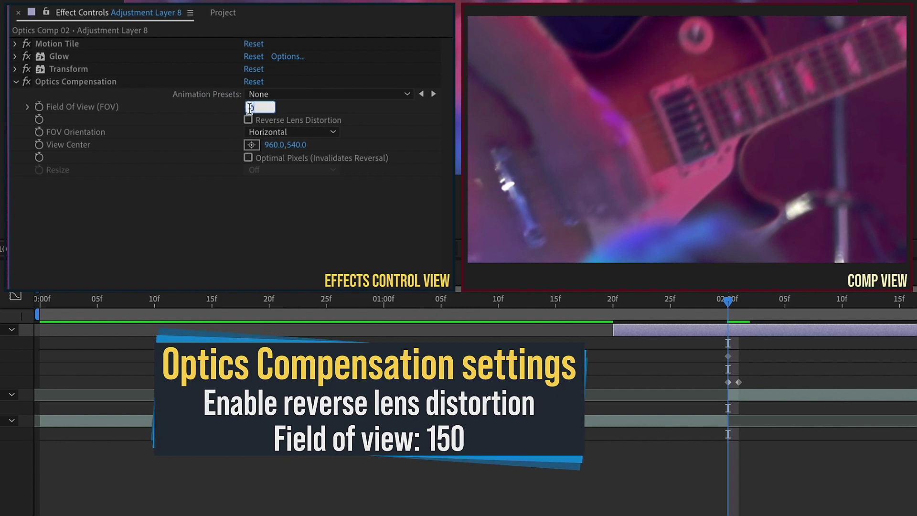
type("150")
key("Return")
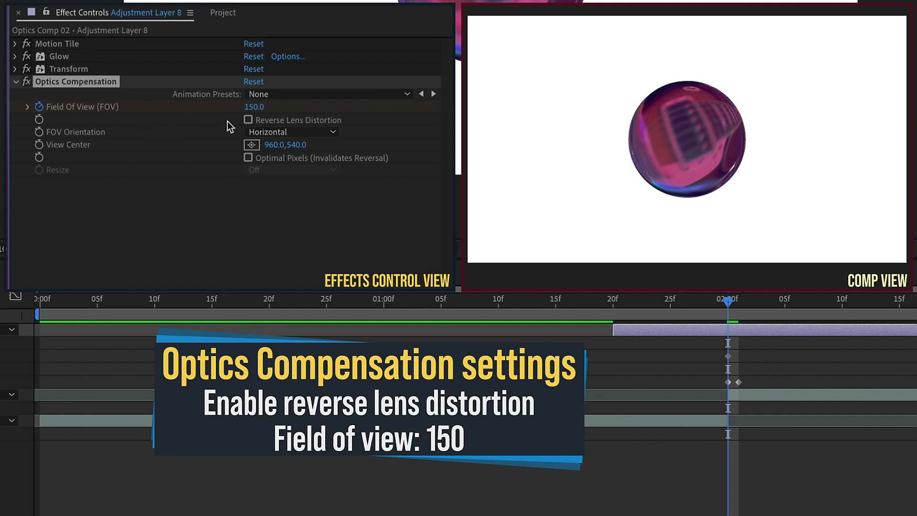
left_click(249, 119)
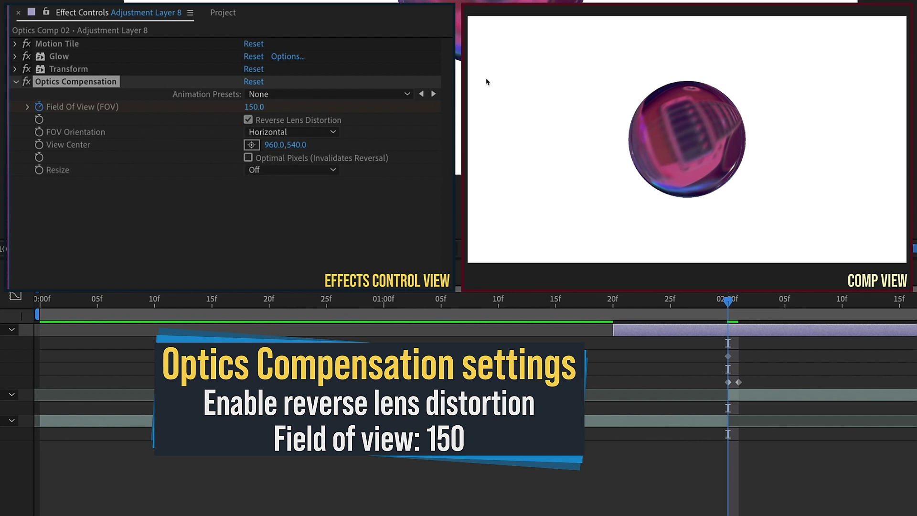
left_click(741, 303)
mouse_move(730, 307)
left_mouse_down()
mouse_move(743, 305)
mouse_move(728, 304)
left_mouse_up()
At the 01:20 in-point, keyframe Glow Intensity at 0 and Scale at 100.
key("u")
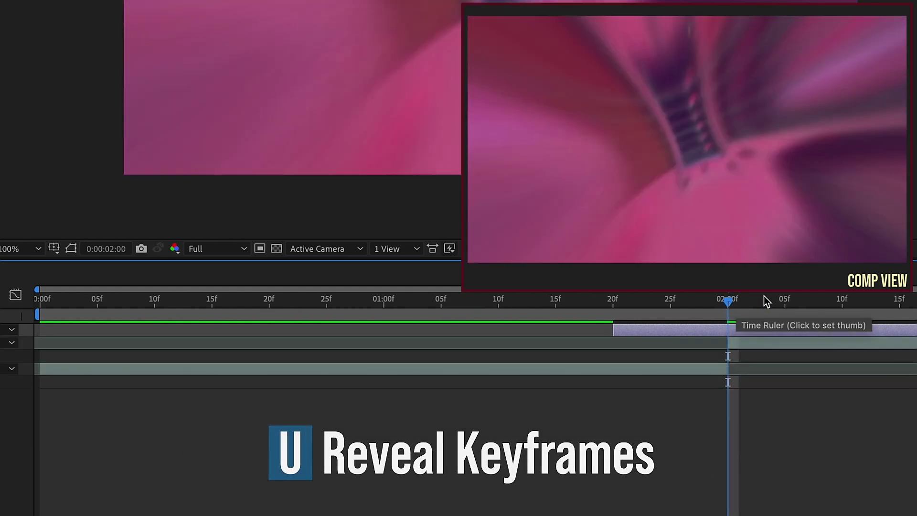
key("i")
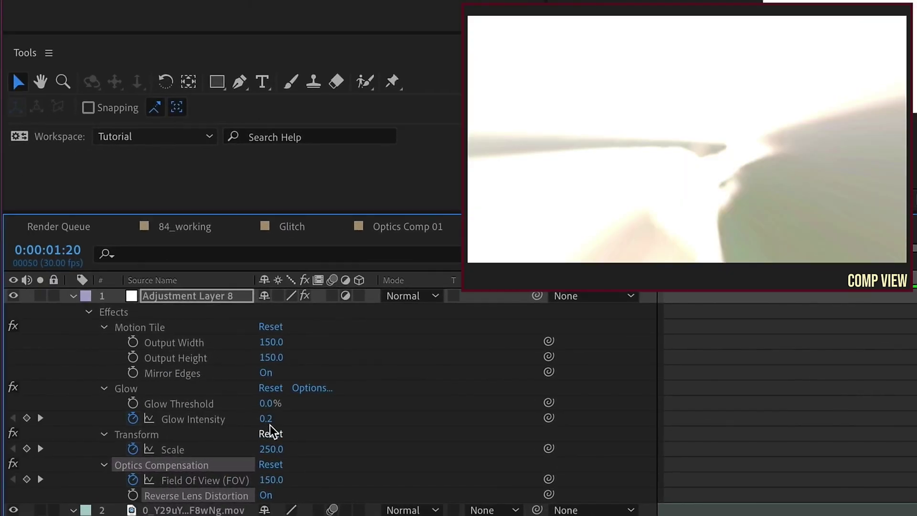
left_click(268, 420)
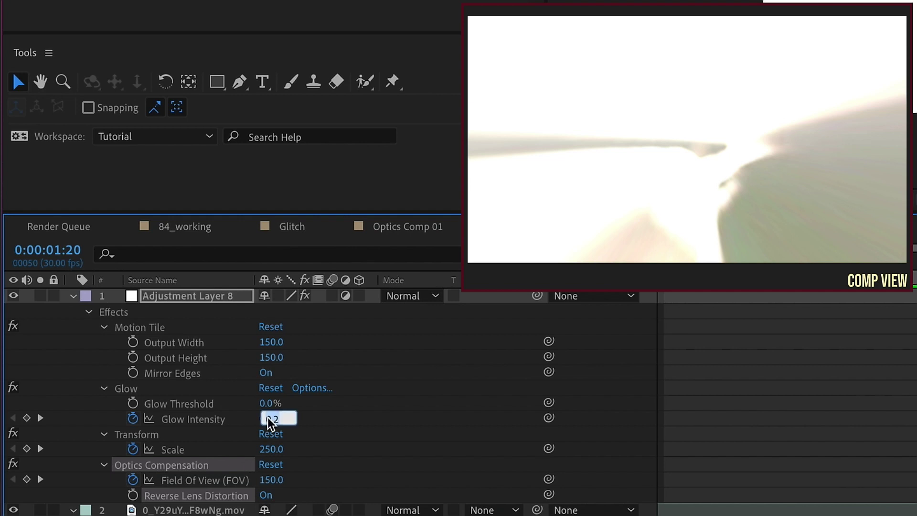
type("0")
key("Return")
left_click(271, 449)
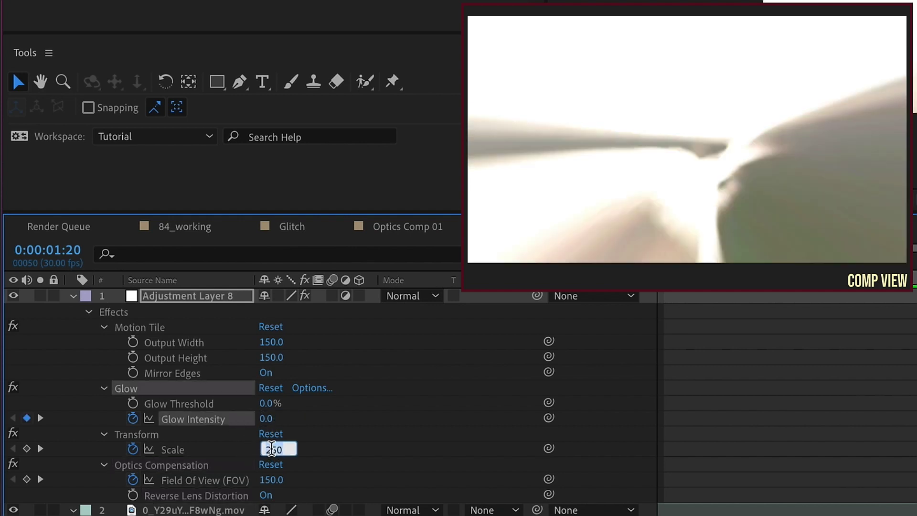
key("Return")
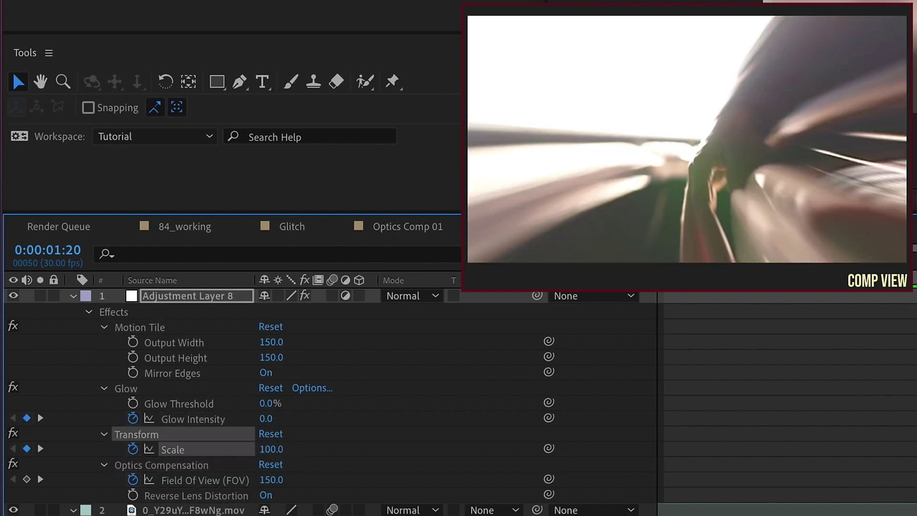
Add a Field Of View keyframe at the in-point and select the three starting keyframes.
left_click(215, 466)
left_click(262, 483)
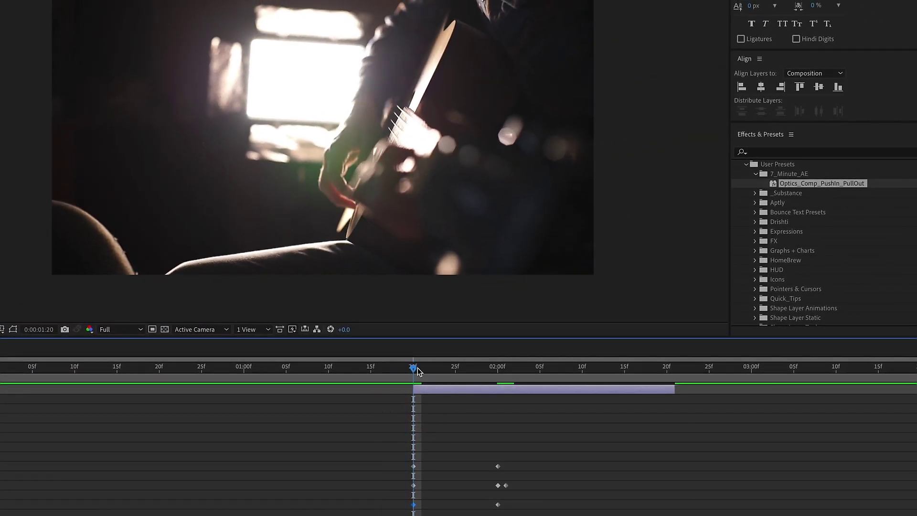
left_click_drag(417, 372, 497, 379)
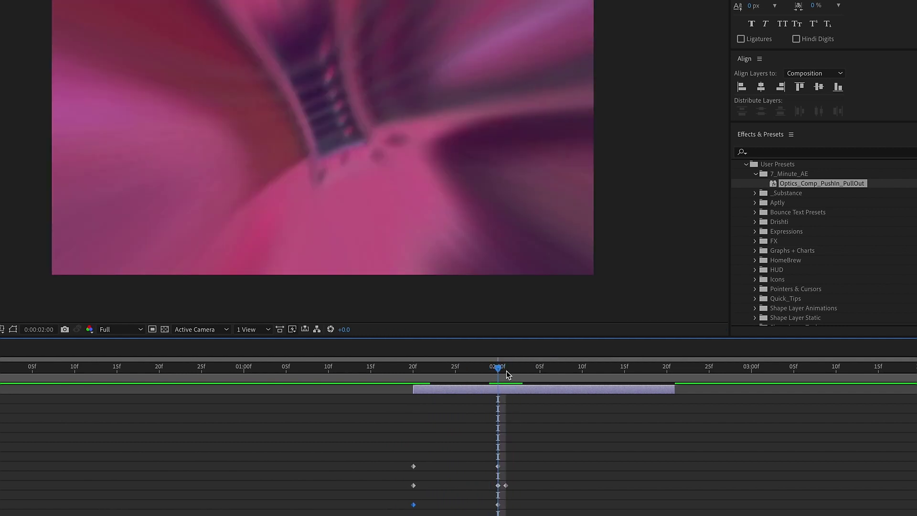
key("o")
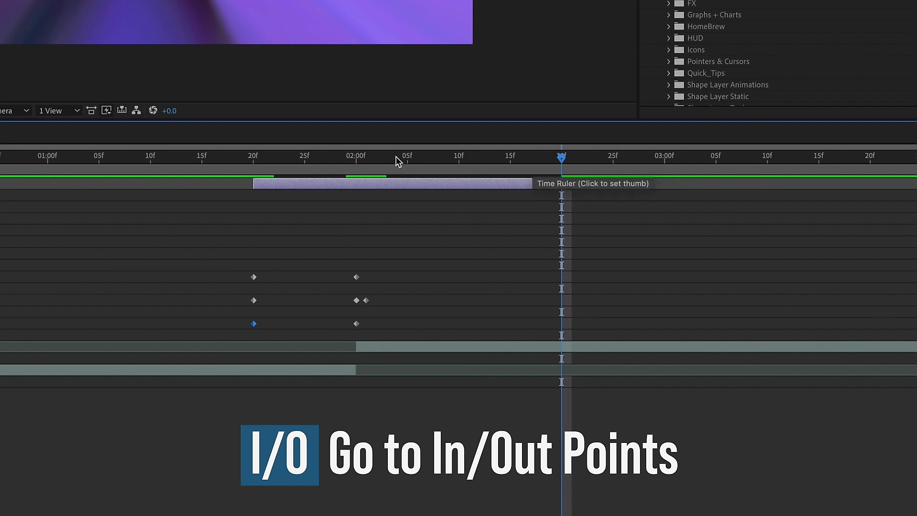
left_click_drag(280, 271, 230, 336)
Paste the starting keyframes at the 02:20 out-point and apply Easy Ease to all keyframes.
key("ctrl+c")
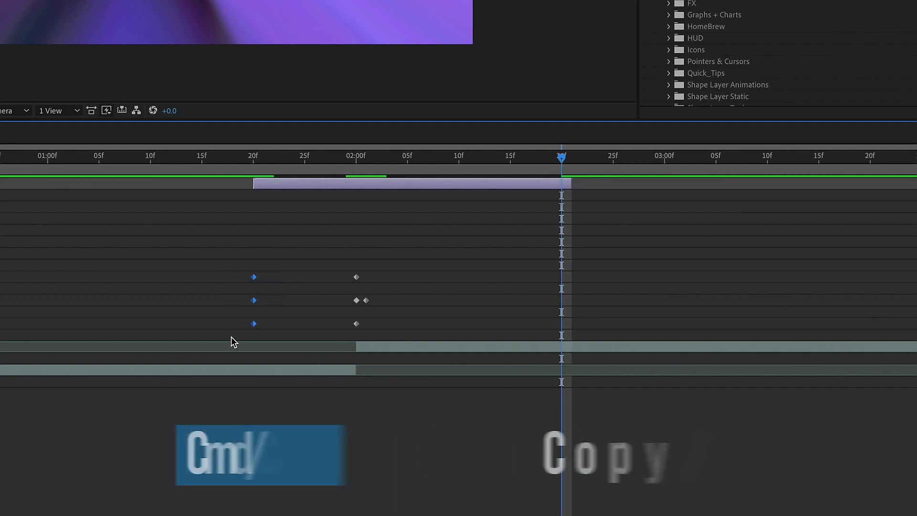
key("ctrl+v")
left_click_drag(214, 264, 591, 341)
right_click(566, 285)
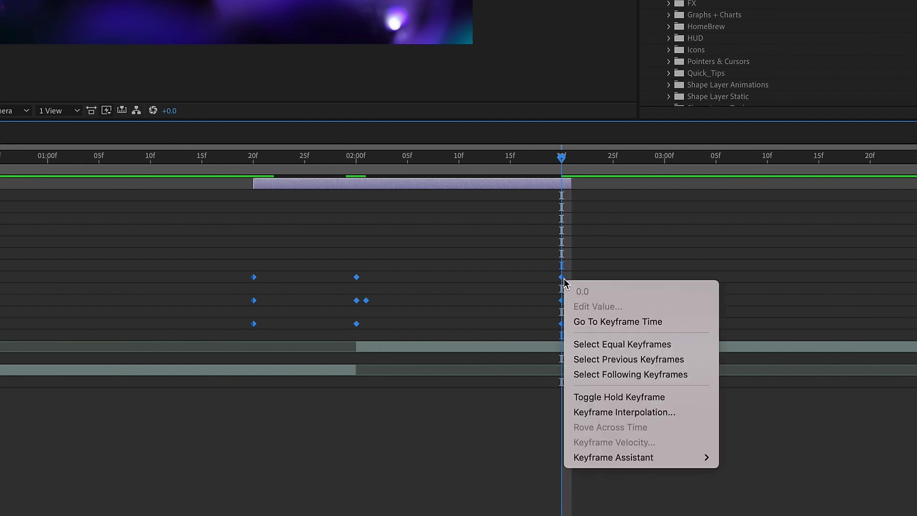
mouse_move(630, 457)
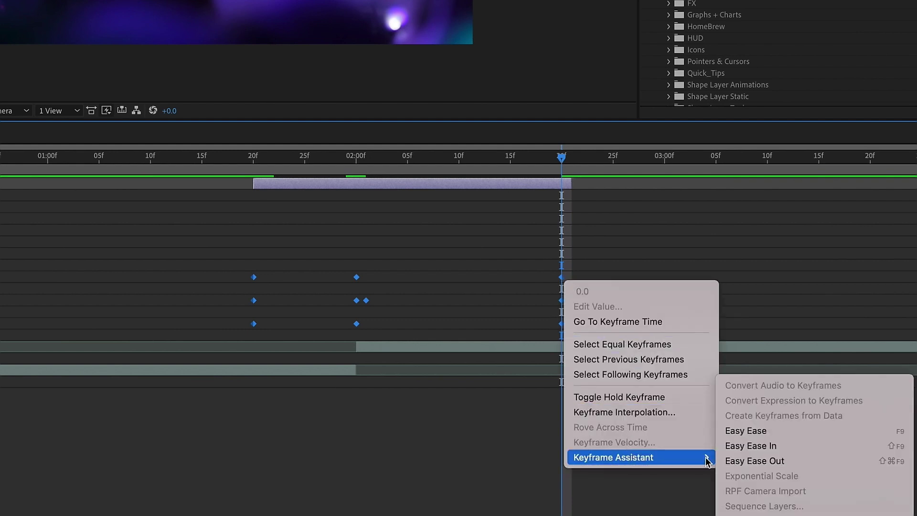
left_click(746, 430)
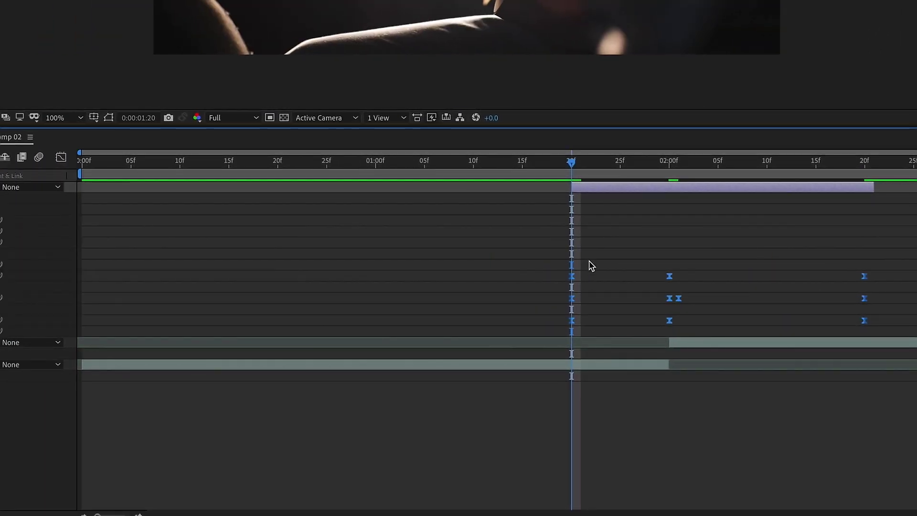
Stretch the speed-curve influence on the starting keyframes for a sharper speed-up.
left_click_drag(500, 267, 453, 339)
left_click(61, 158)
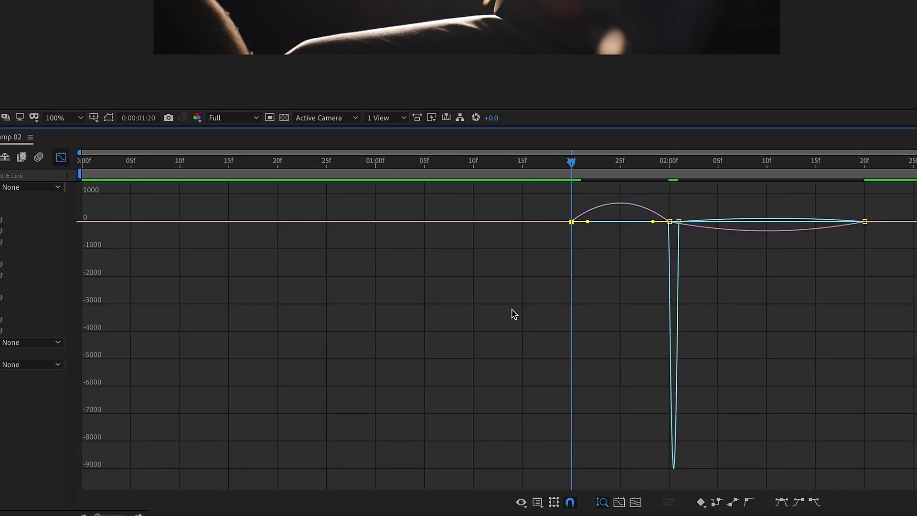
left_click_drag(593, 222, 620, 222)
left_click(60, 159)
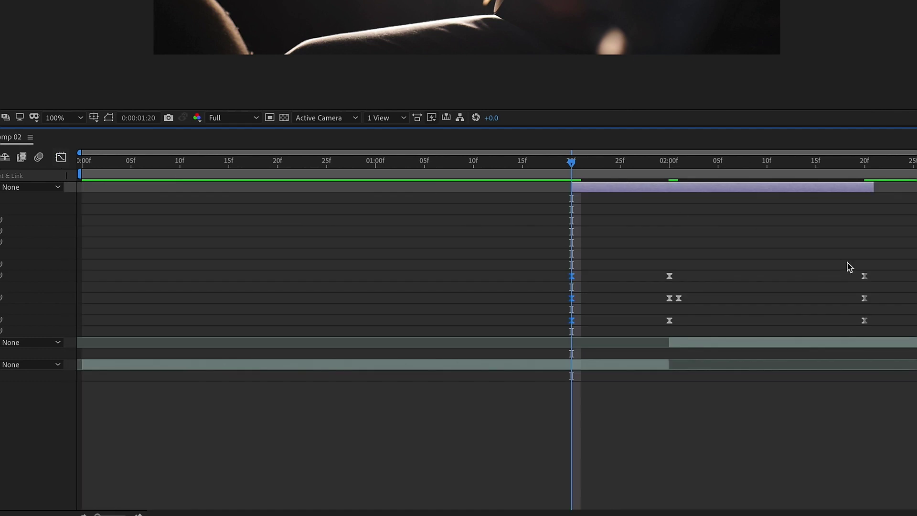
Widen the speed-curve easing into the ending keyframes at 02:20.
left_click_drag(887, 264, 832, 359)
left_click(866, 169)
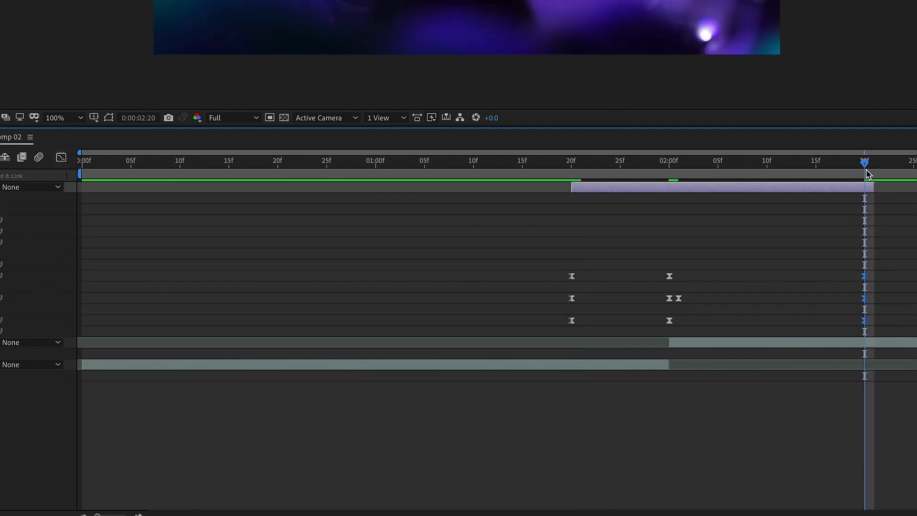
left_click(60, 158)
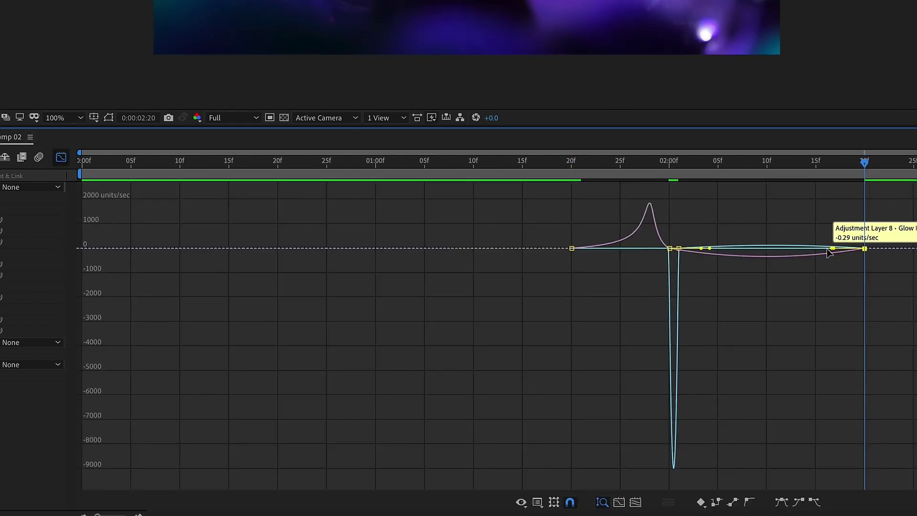
left_click_drag(832, 248, 769, 248)
left_click(61, 157)
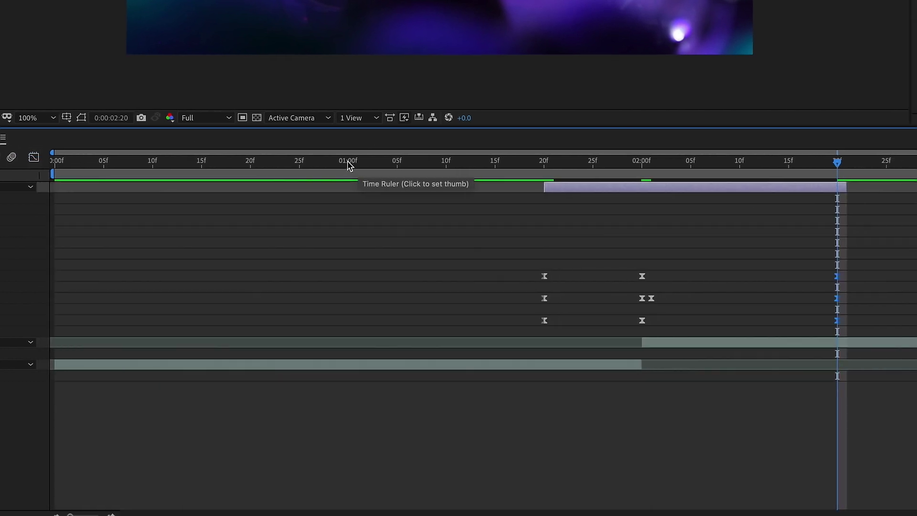
left_click(375, 165)
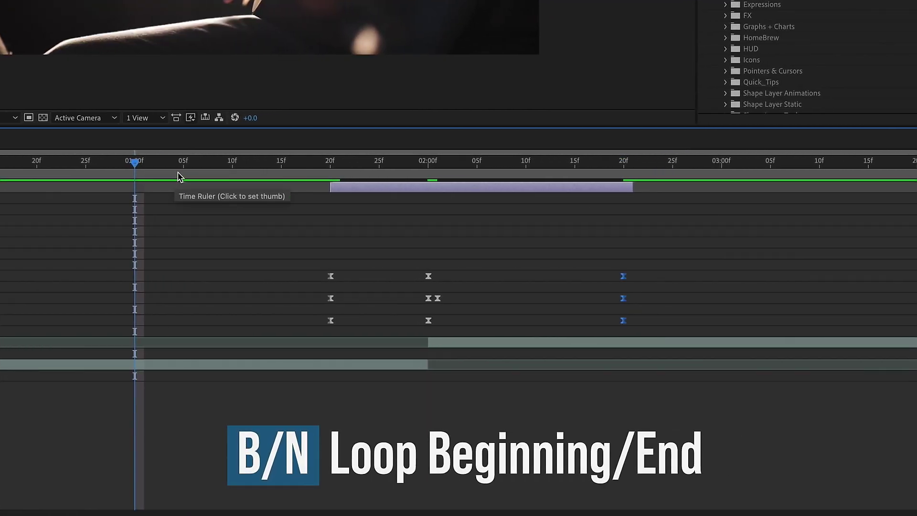
Set the preview range to 01:00–03:04 and play back the transition.
key("b")
left_click_drag(716, 168, 760, 168)
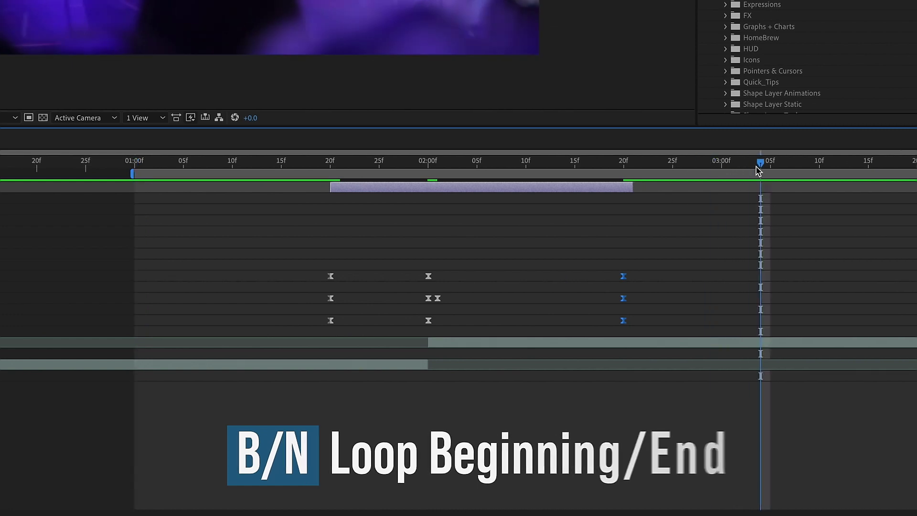
key("n")
key("space")
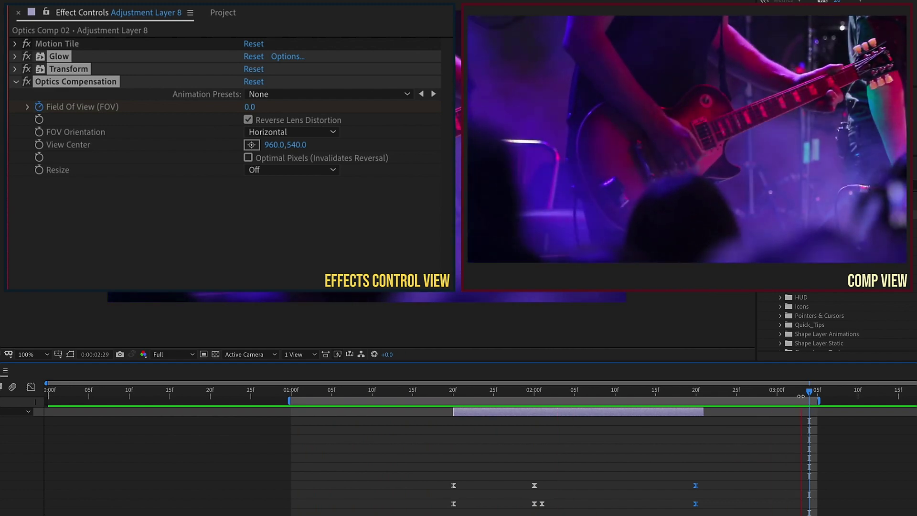
left_click_drag(476, 391, 535, 393)
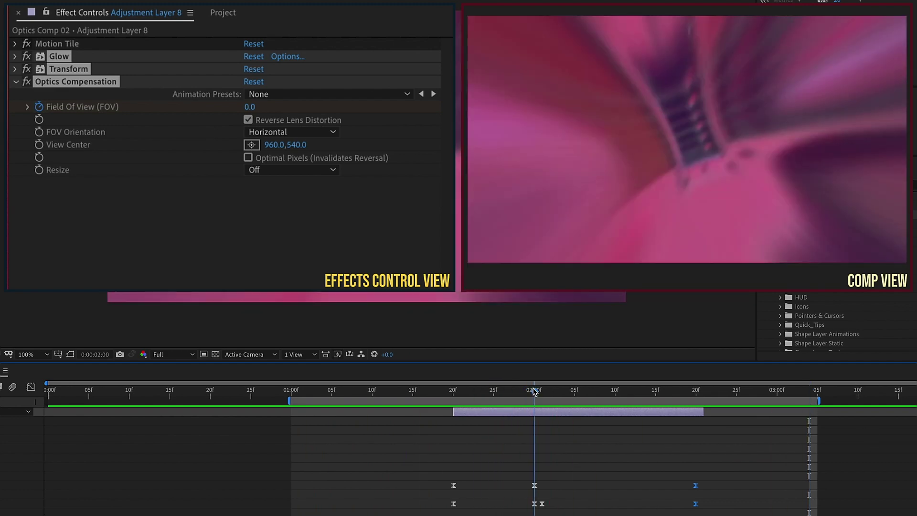
Raise Glow Intensity at the 02:00 keyframe to 0.5 and check the glow at 01:24.
left_click(15, 56)
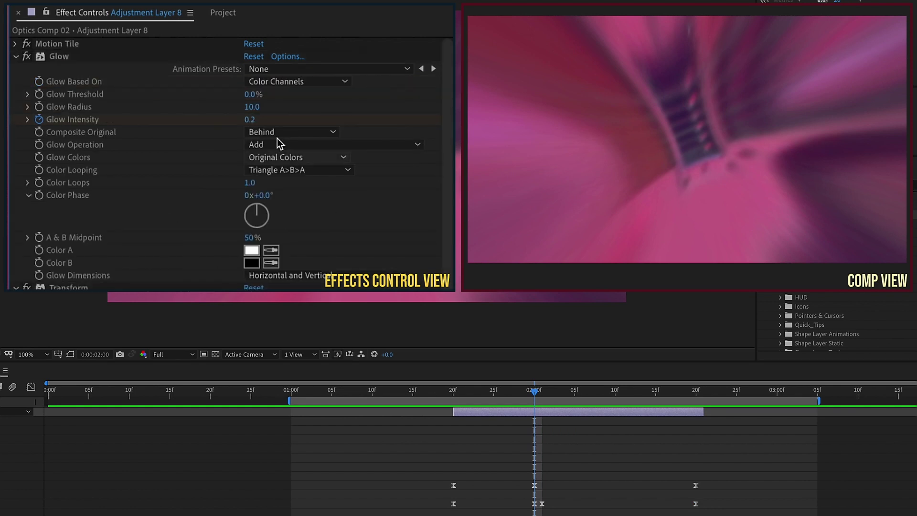
left_click(252, 120)
type("0")
key("Return")
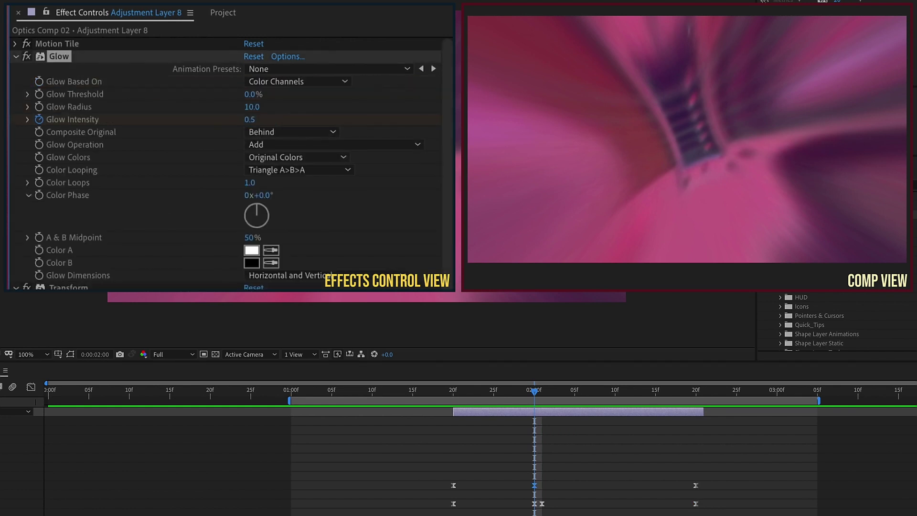
left_click(454, 393)
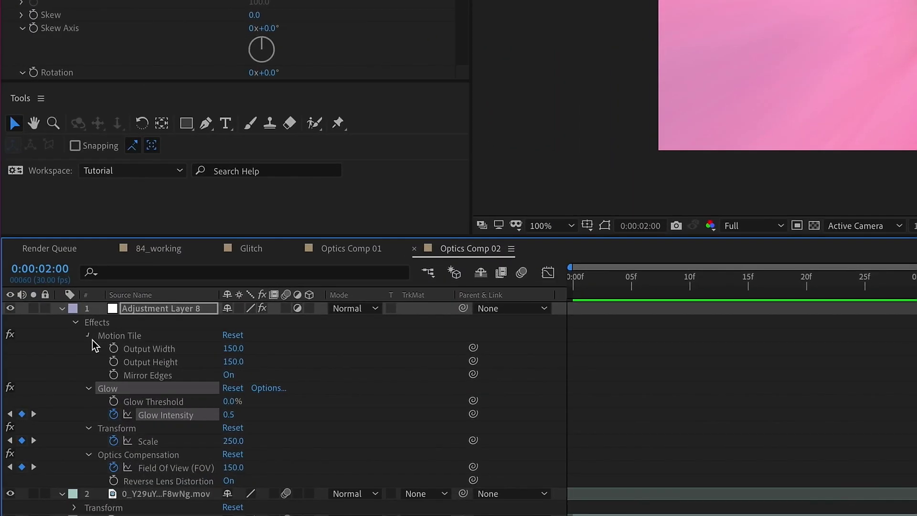
Collapse the four effects and the adjustment layer's effects group.
left_click(87, 339)
left_click(88, 349)
left_click(88, 361)
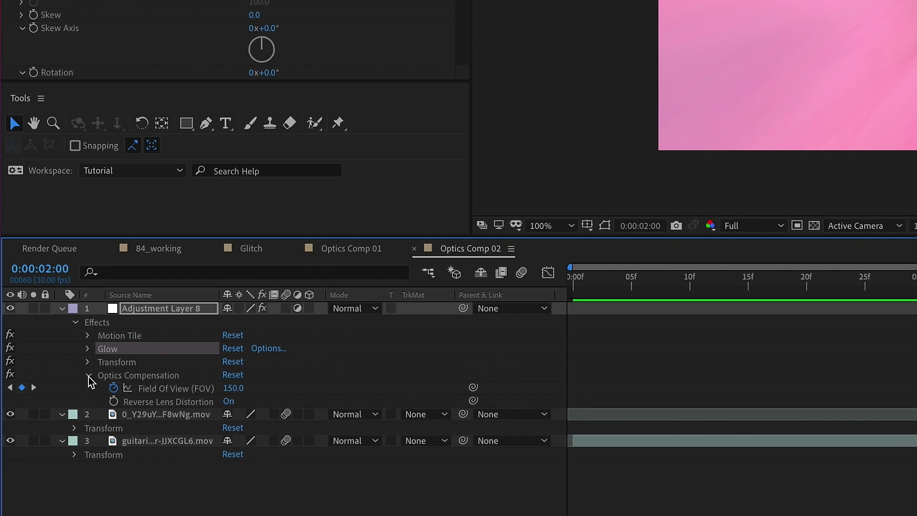
left_click(87, 376)
left_click(75, 323)
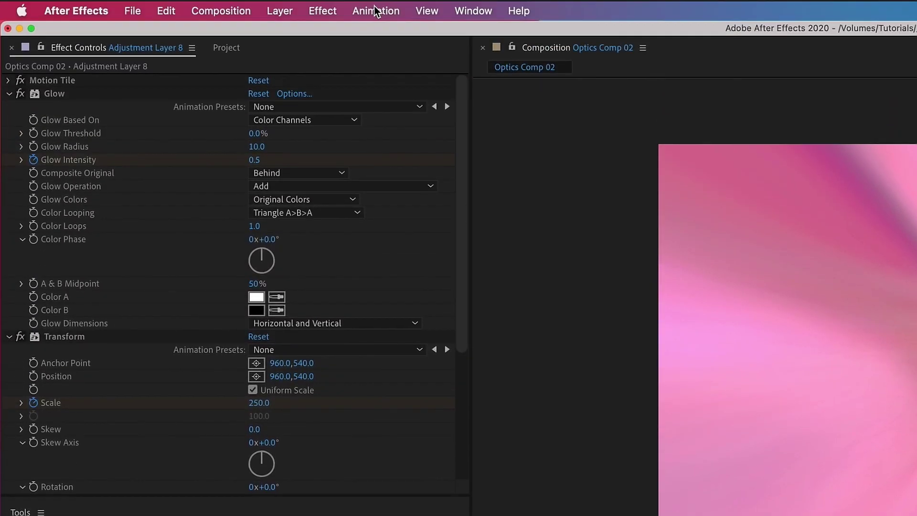
Save the effects as animation preset Optics_Comp_Zoom in the 7_Minute_AE folder.
left_click(374, 7)
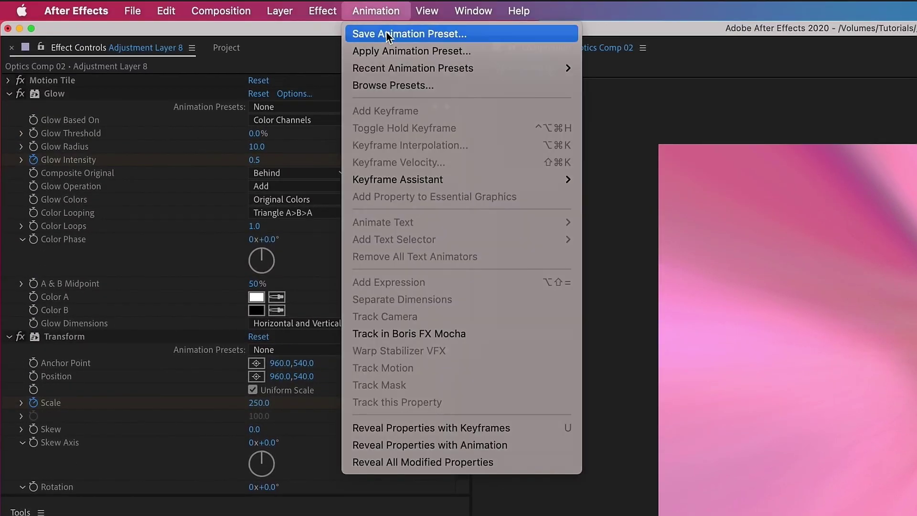
left_click(385, 33)
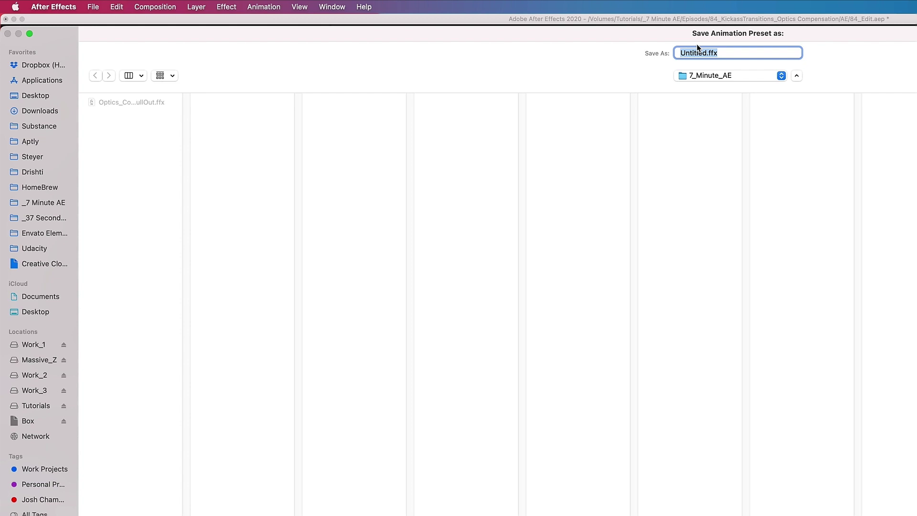
left_click(731, 50)
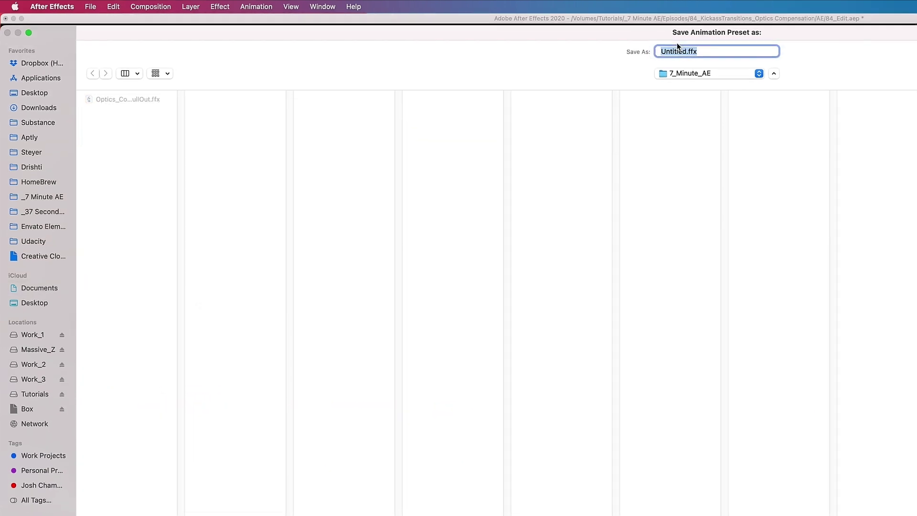
type("Optics_Comp")
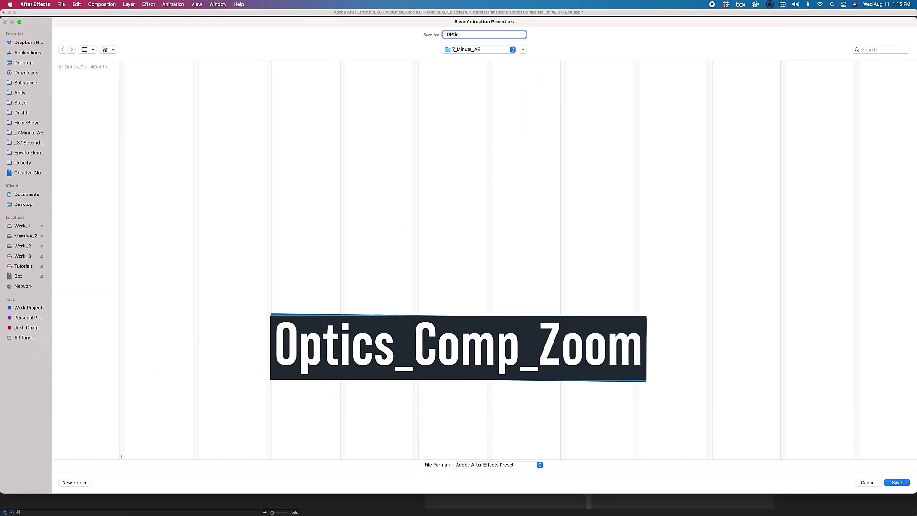
type("_")
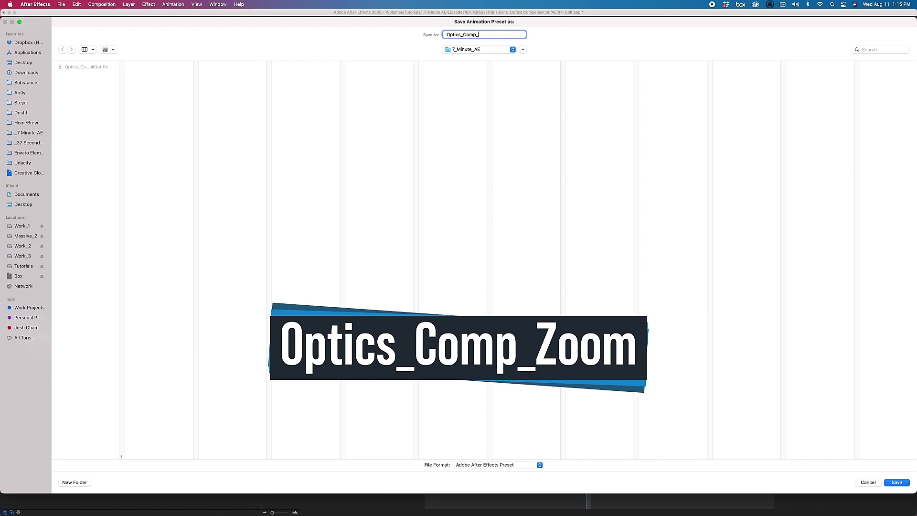
type("Zoom")
left_click(896, 482)
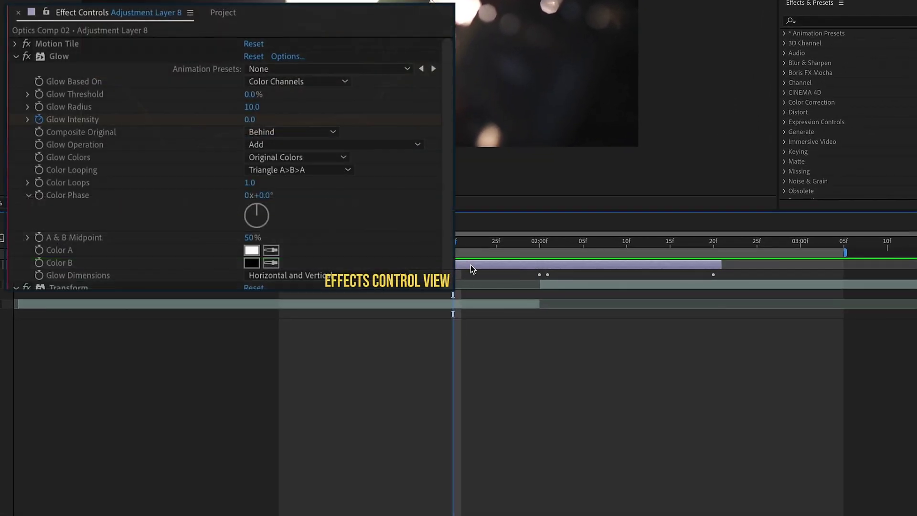
Remove all effects from the adjustment layer.
right_click(471, 267)
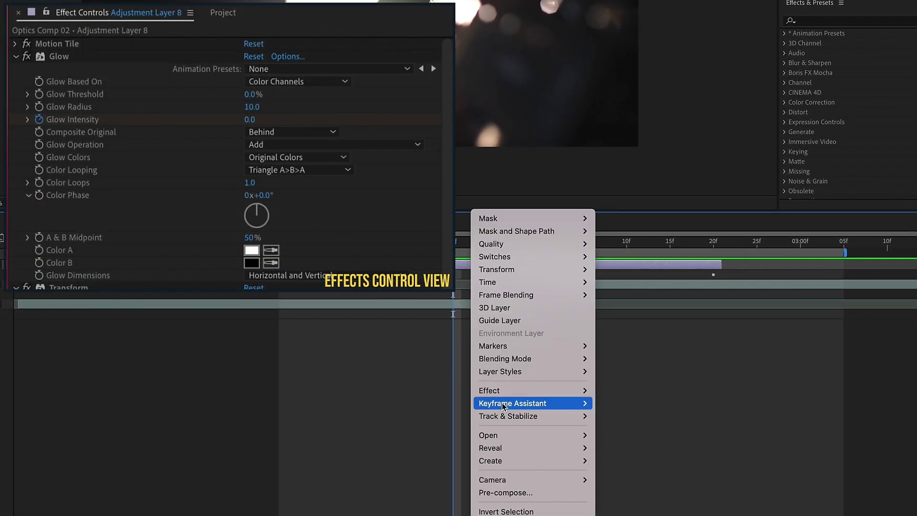
mouse_move(525, 390)
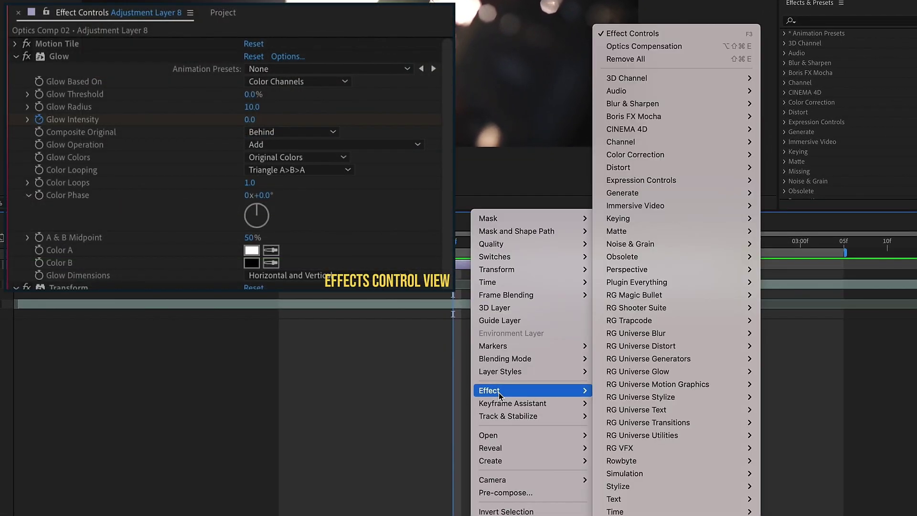
left_click(695, 59)
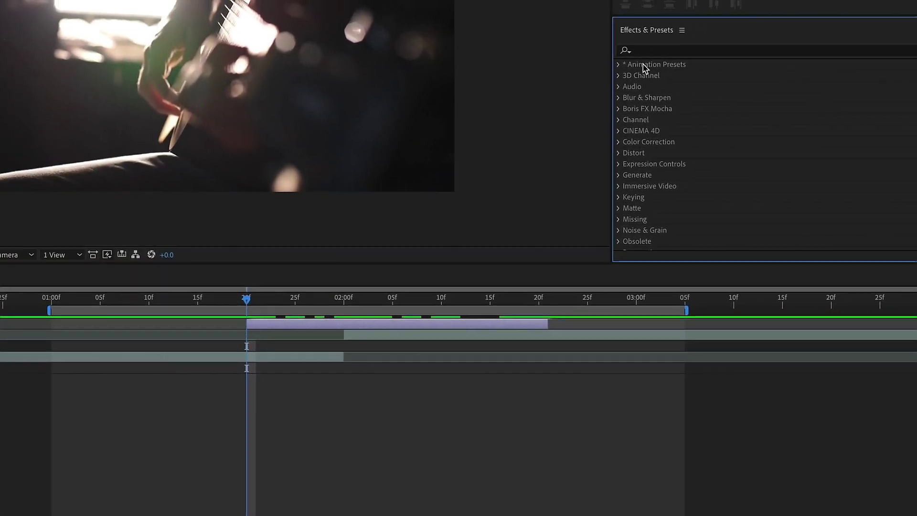
Apply the Optics_Comp_Zoom preset from User Presets to the adjustment layer.
left_click(715, 46)
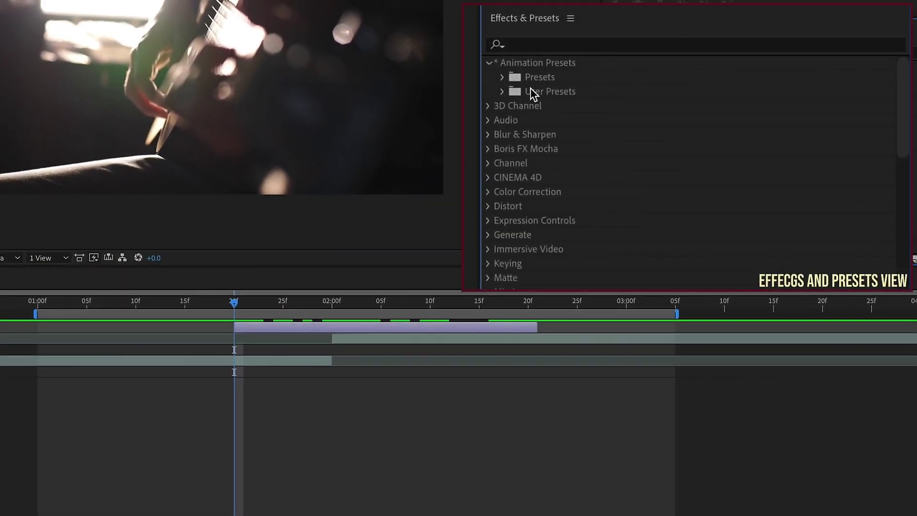
left_click(501, 91)
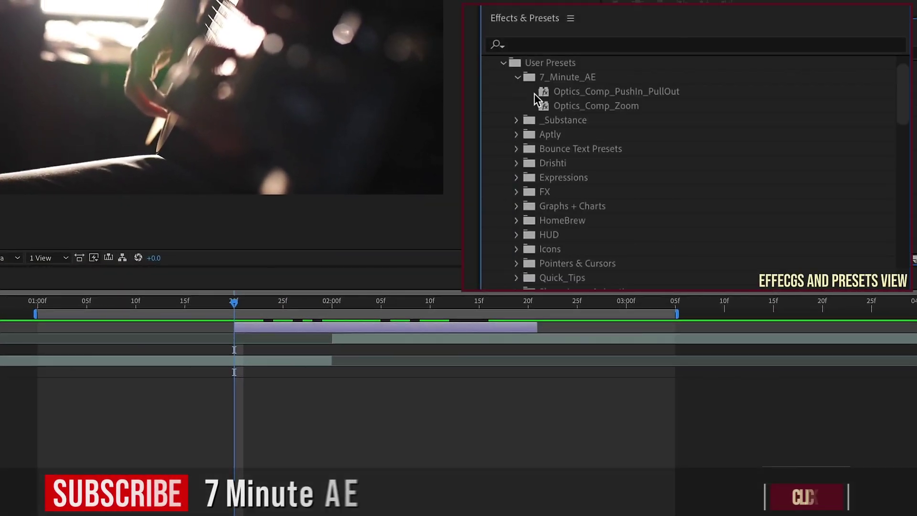
left_click(589, 105)
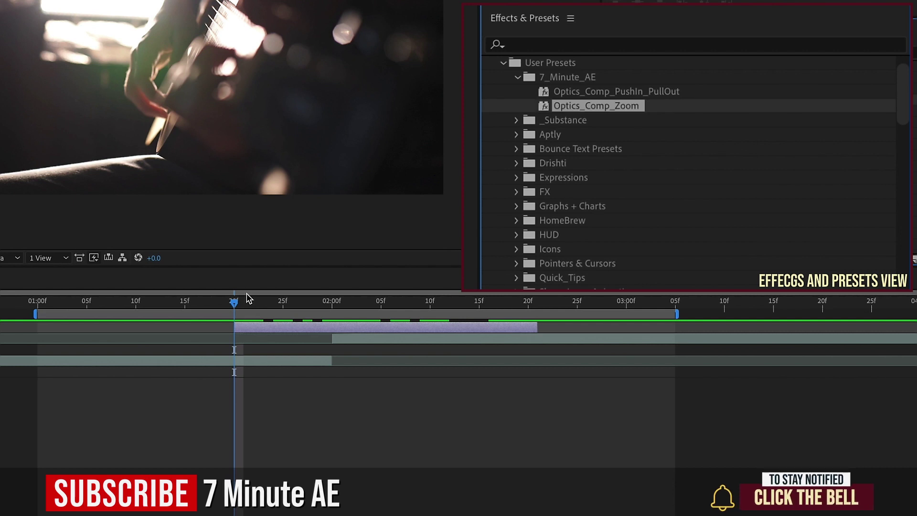
double_click(595, 102)
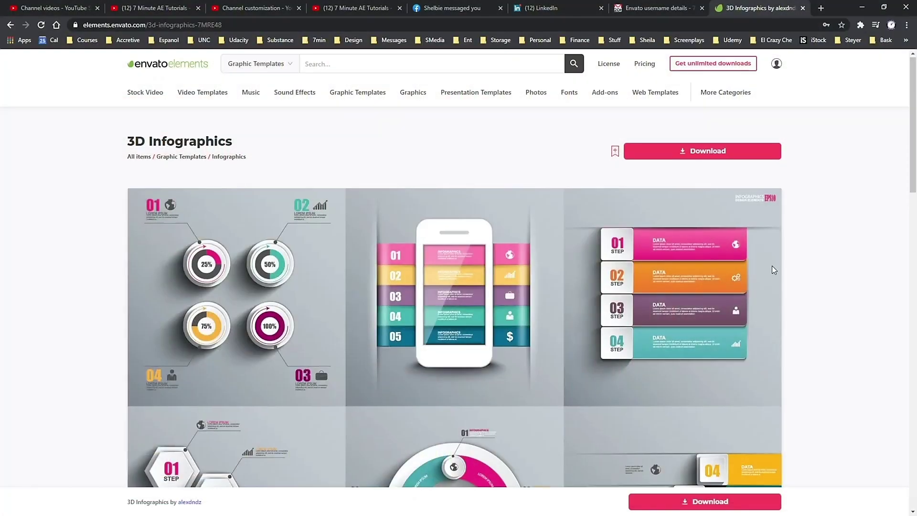
Scroll through the Envato Elements template and music pages, then open the Sound Effects listing.
scroll(772, 266, "down", 2)
scroll(776, 257, "down", 4)
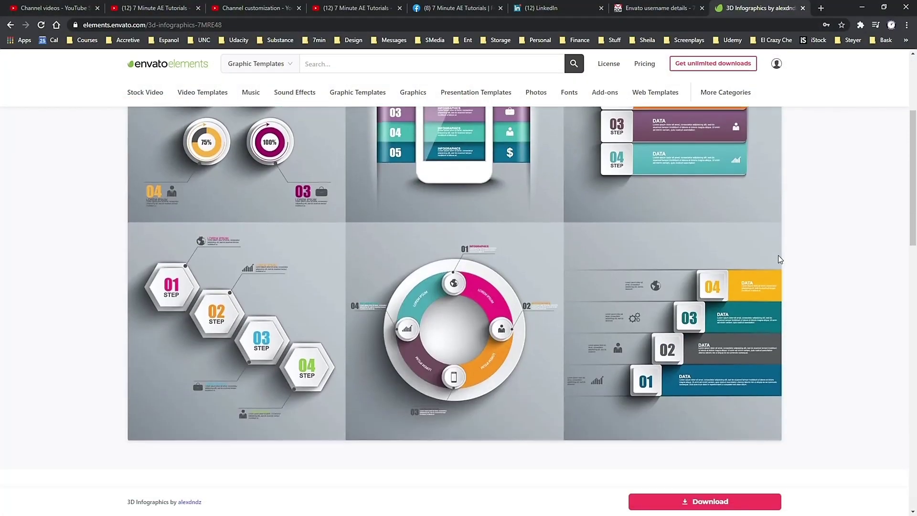
scroll(783, 253, "up", 4)
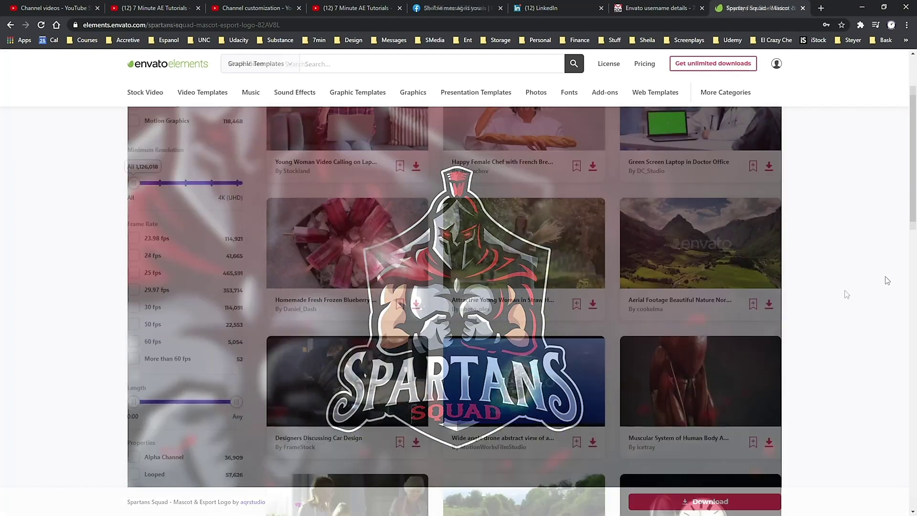
scroll(860, 290, "down", 3)
scroll(850, 287, "down", 5)
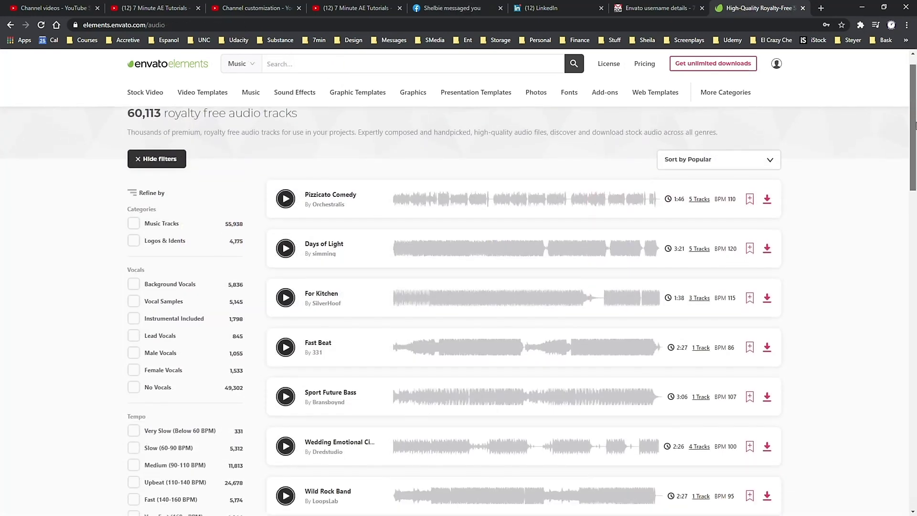
left_click_drag(914, 123, 907, 282)
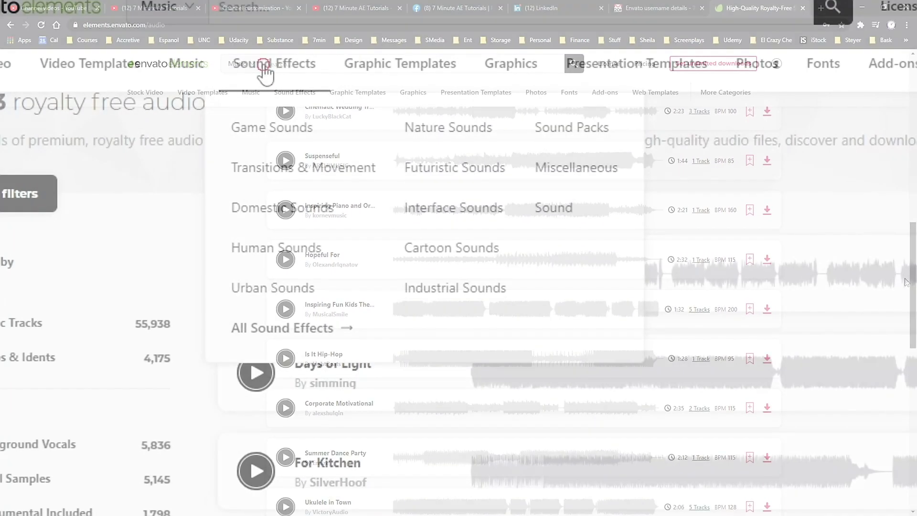
left_click(291, 93)
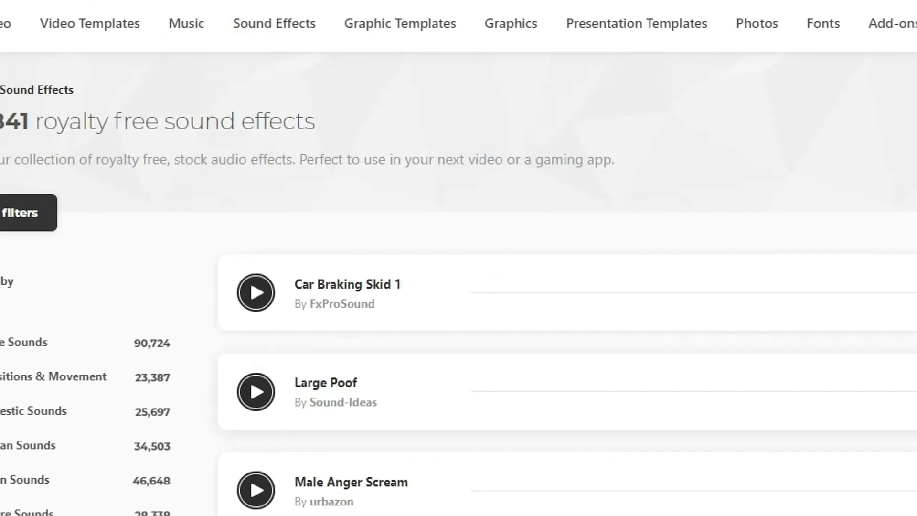
Preview Ice Skating Spins 3 and toggle the Futuristic Sounds and Game Sounds filters.
scroll(546, 392, "down", 9)
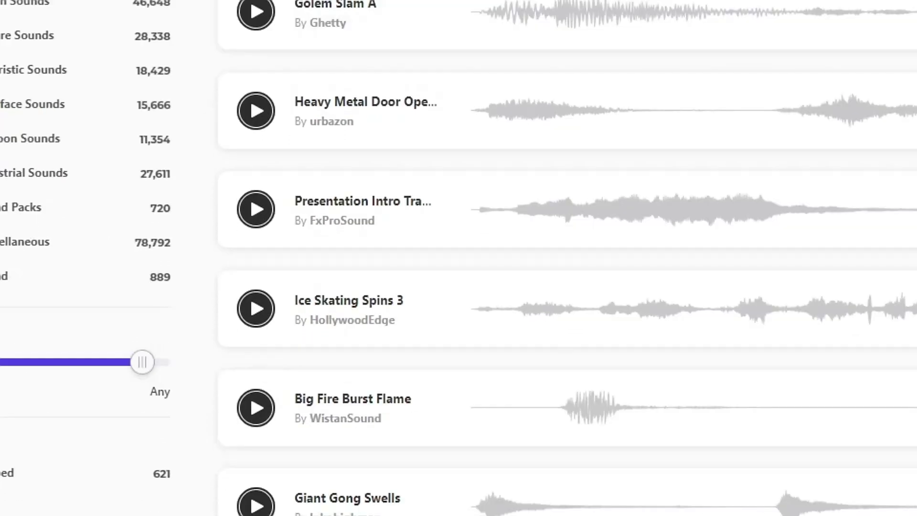
left_click(261, 312)
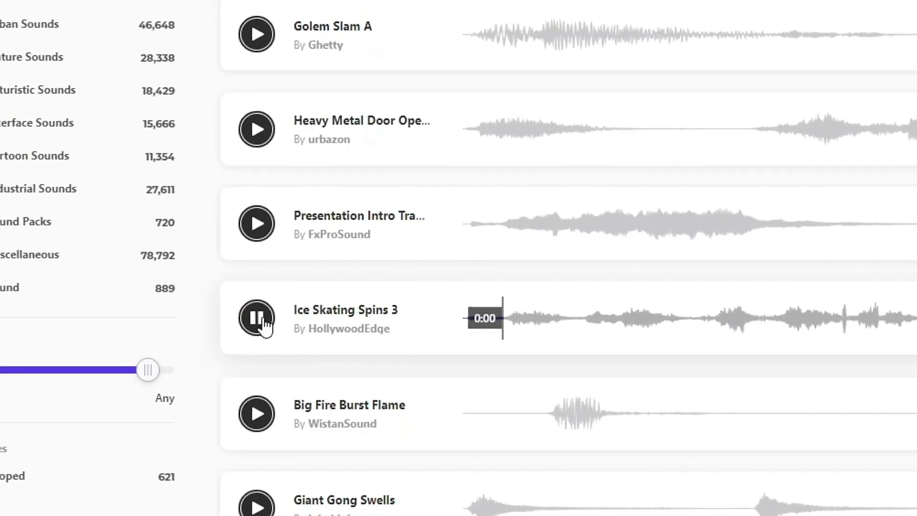
left_click(262, 328)
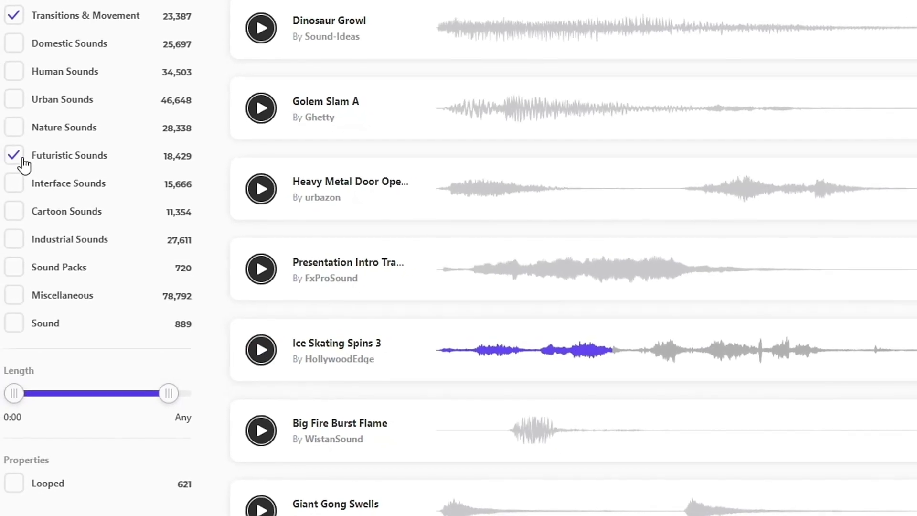
left_click(28, 175)
left_click(29, 16)
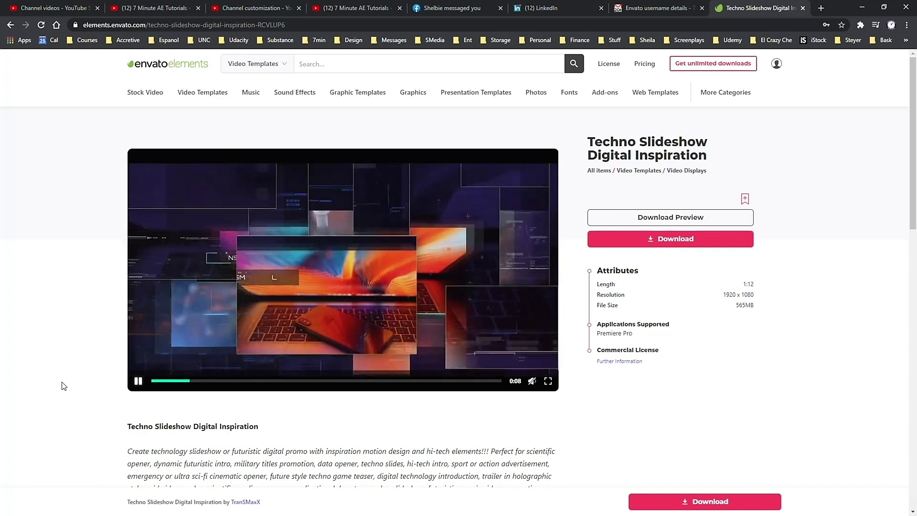
Open Hi-Tech Futuristic Slideshow, then step through slideshow and opener pages to Action Elements.
left_click(10, 26)
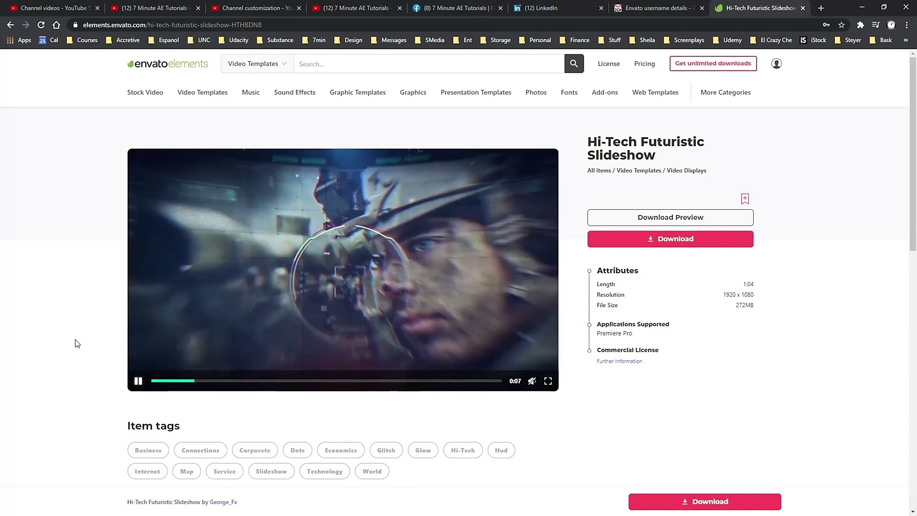
key("alt+Left")
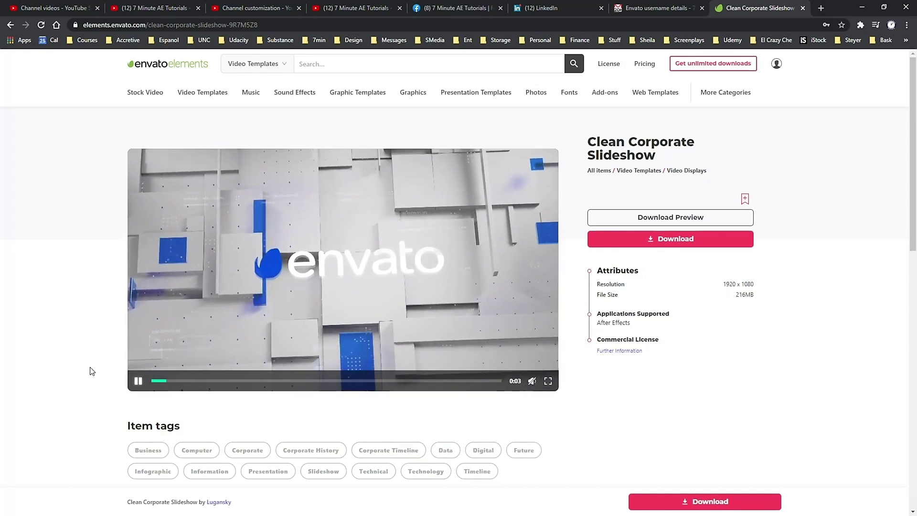
key("alt+Left")
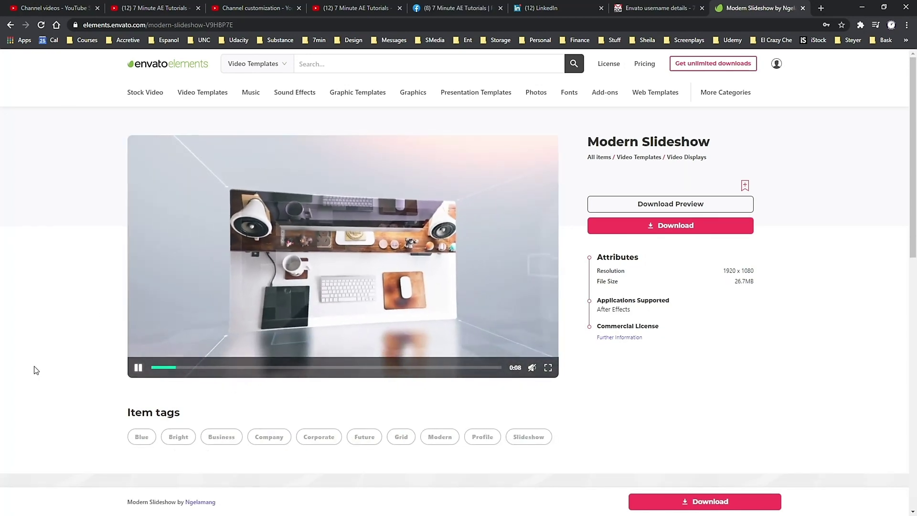
key("alt+Left")
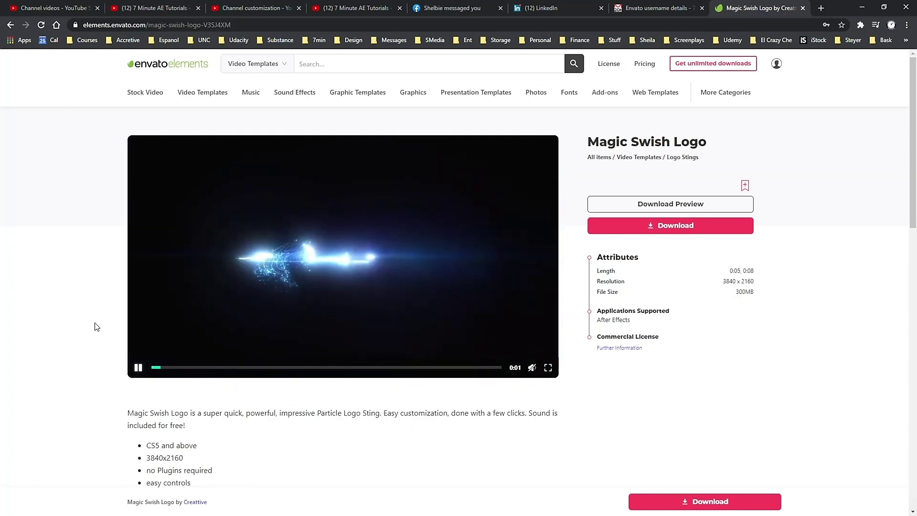
key("alt+Left")
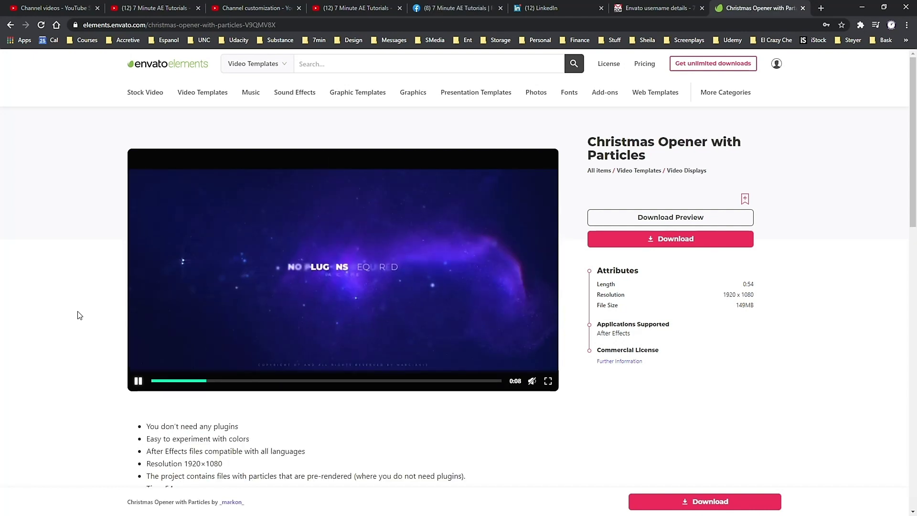
key("alt+Left")
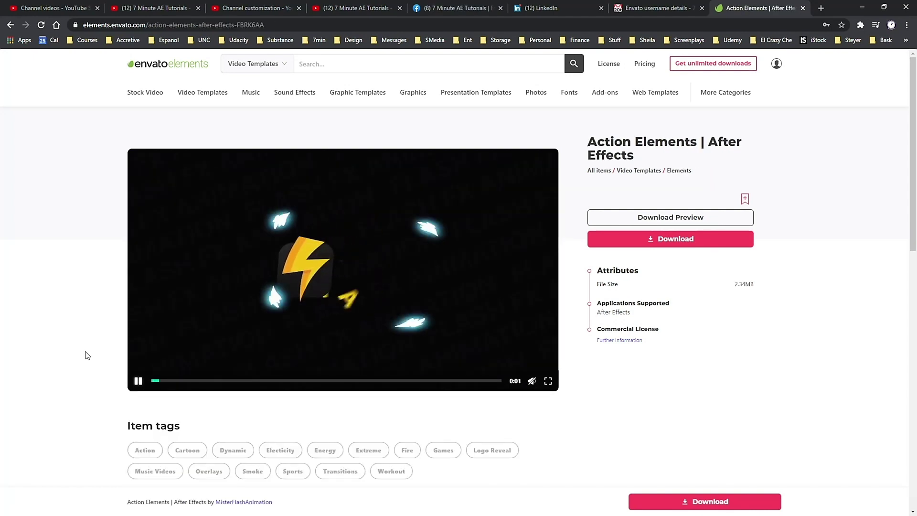